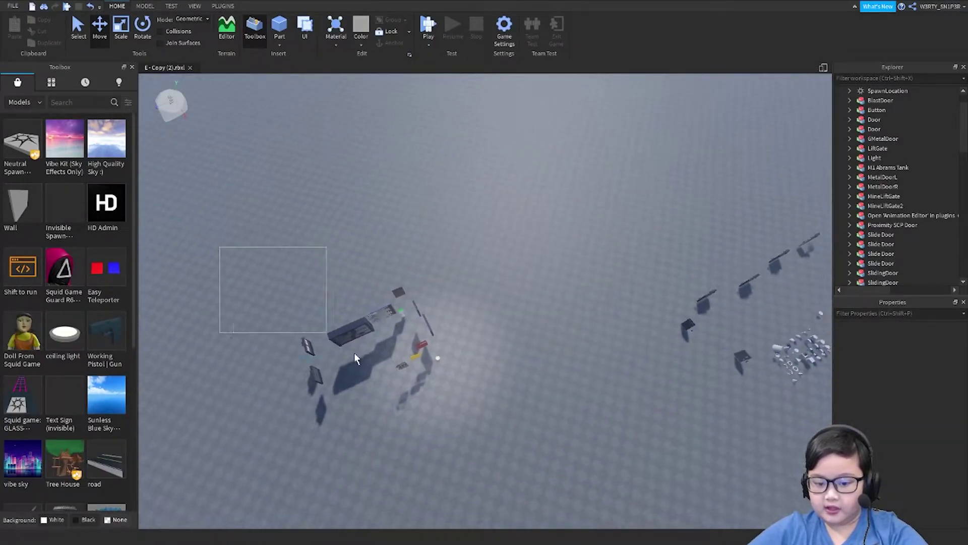
# - Box-select the thirteen door and gate models and move them up beside the other objects
pyautogui.moveTo(355, 358); pyautogui.dragTo(427, 343)
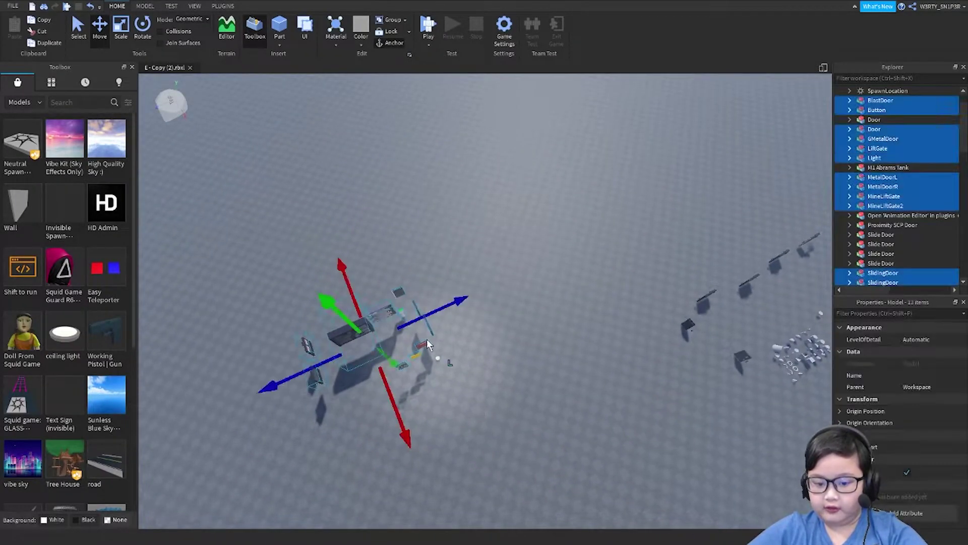
pyautogui.moveTo(429, 324)
pyautogui.mouseDown(button='right')
pyautogui.moveTo(671, 274)
pyautogui.moveTo(468, 282)
pyautogui.moveTo(477, 279)
pyautogui.mouseUp(button='right')
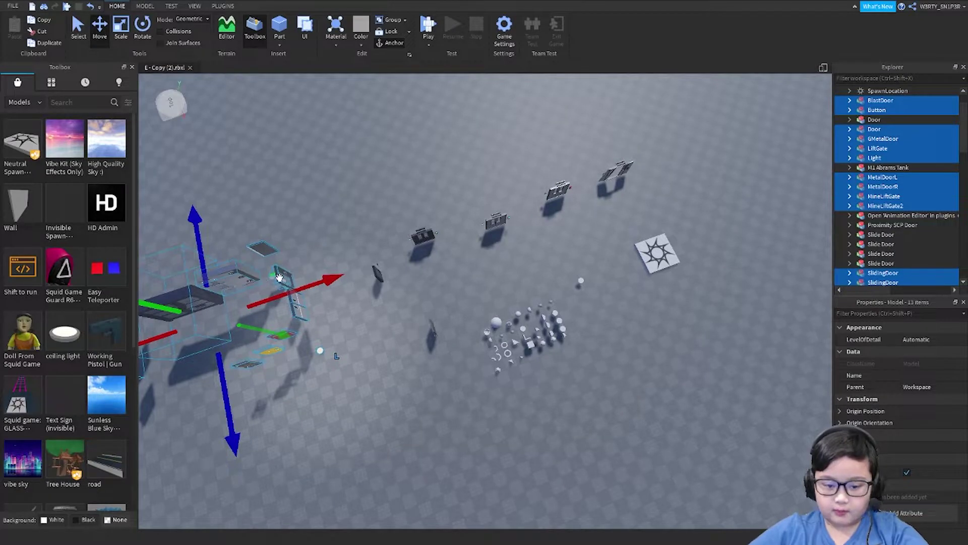
pyautogui.moveTo(279, 277); pyautogui.dragTo(556, 153)
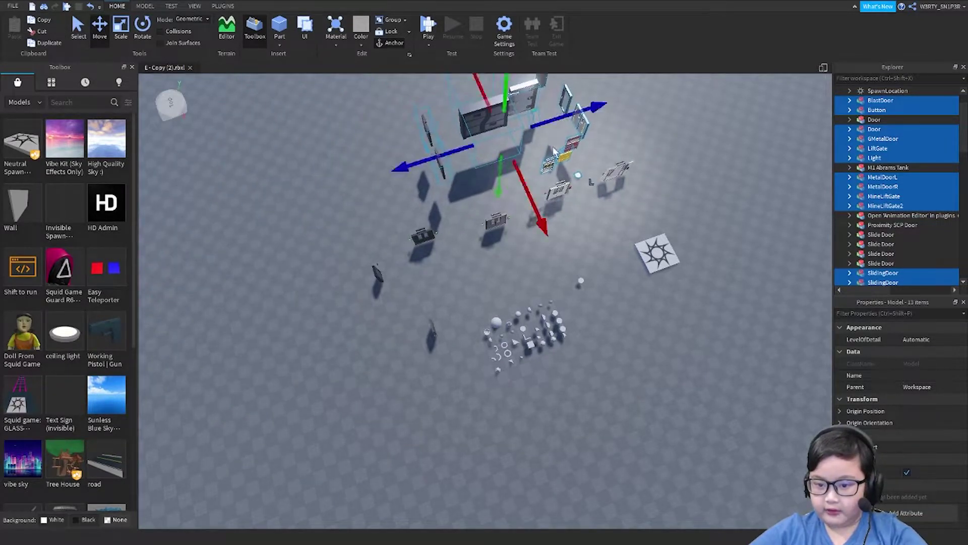
pyautogui.scroll(3, 550, 301)
pyautogui.scroll(4, 520, 280)
pyautogui.scroll(4, 547, 283)
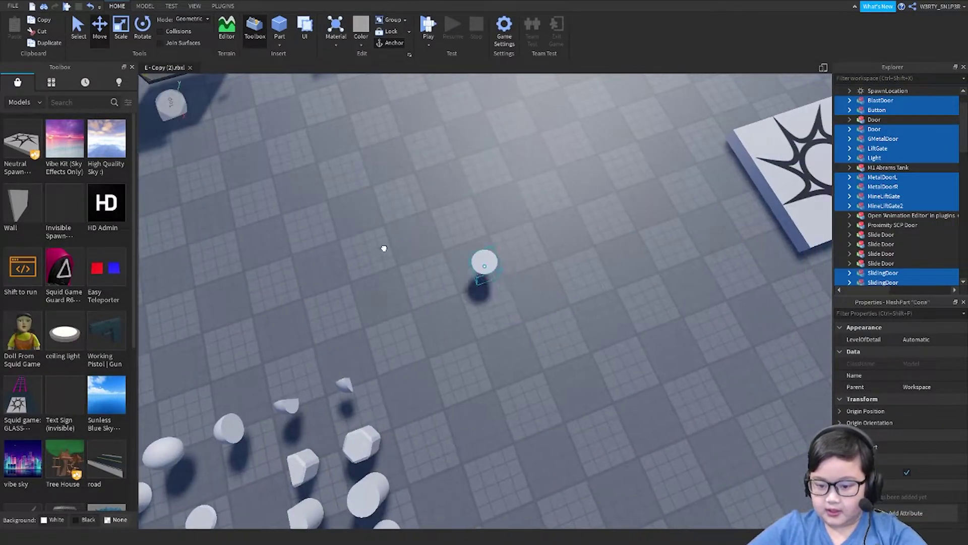
# - Orbit around the rearranged scene to check it, selecting the Cone and then the SpawnLocation
pyautogui.click(484, 262)
pyautogui.moveTo(447, 242); pyautogui.dragTo(329, 250, button='right')
pyautogui.scroll(-3, 469, 285)
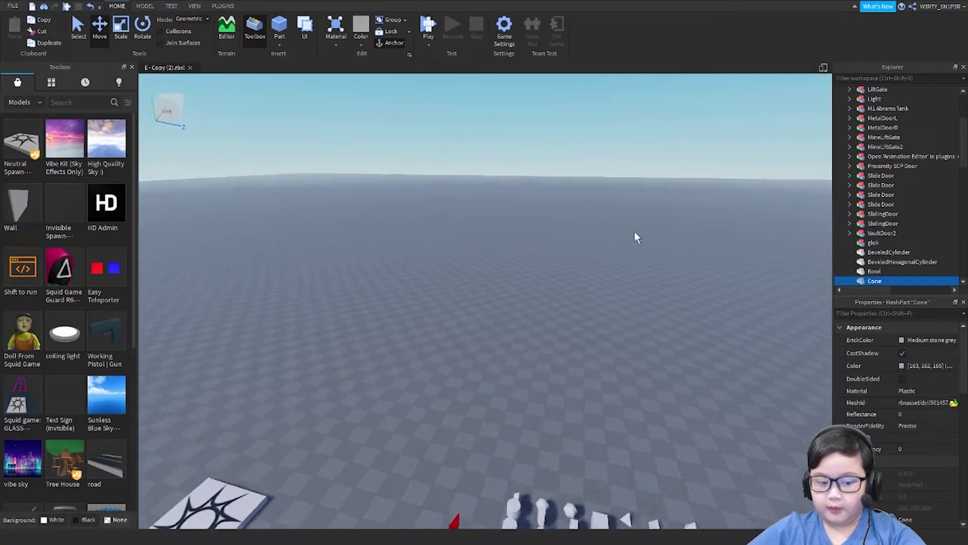
pyautogui.scroll(3, 270, 260)
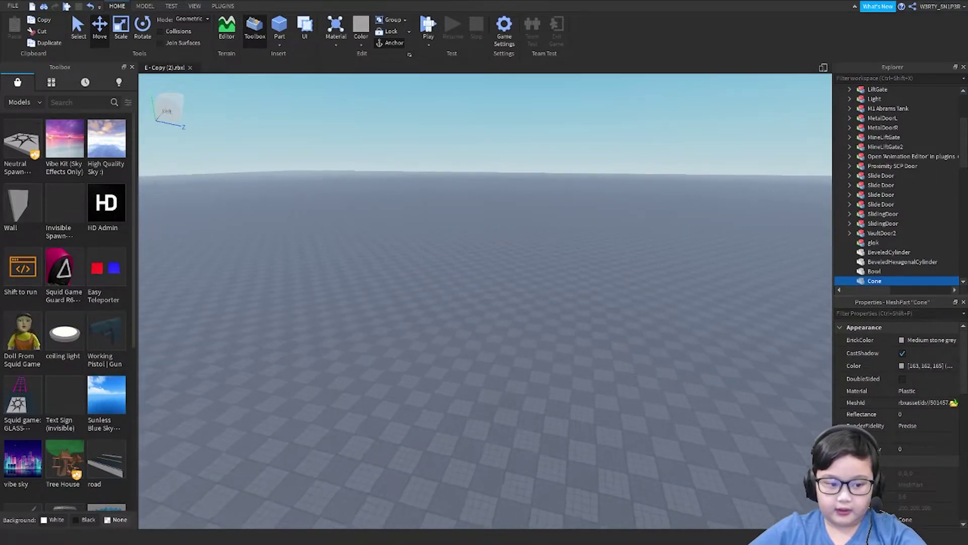
pyautogui.scroll(-4, 604, 287)
pyautogui.moveTo(549, 294)
pyautogui.mouseDown(button='right')
pyautogui.moveTo(512, 296)
pyautogui.moveTo(427, 238)
pyautogui.mouseUp(button='right')
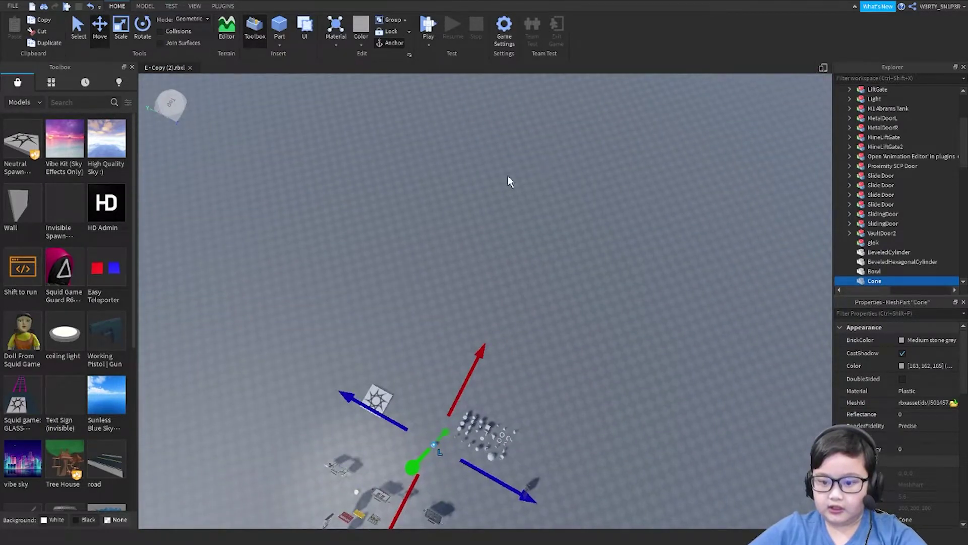
pyautogui.moveTo(507, 182); pyautogui.dragTo(493, 221, button='right')
pyautogui.moveTo(370, 409); pyautogui.dragTo(356, 355, button='right')
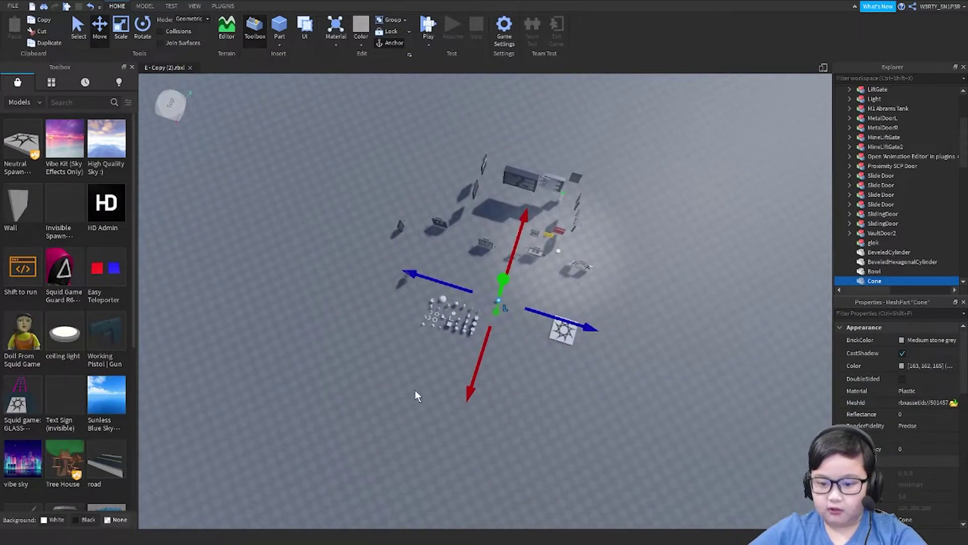
pyautogui.click(687, 321)
pyautogui.scroll(3, 564, 313)
pyautogui.scroll(-4, 530, 295)
pyautogui.moveTo(530, 295); pyautogui.dragTo(608, 414, button='right')
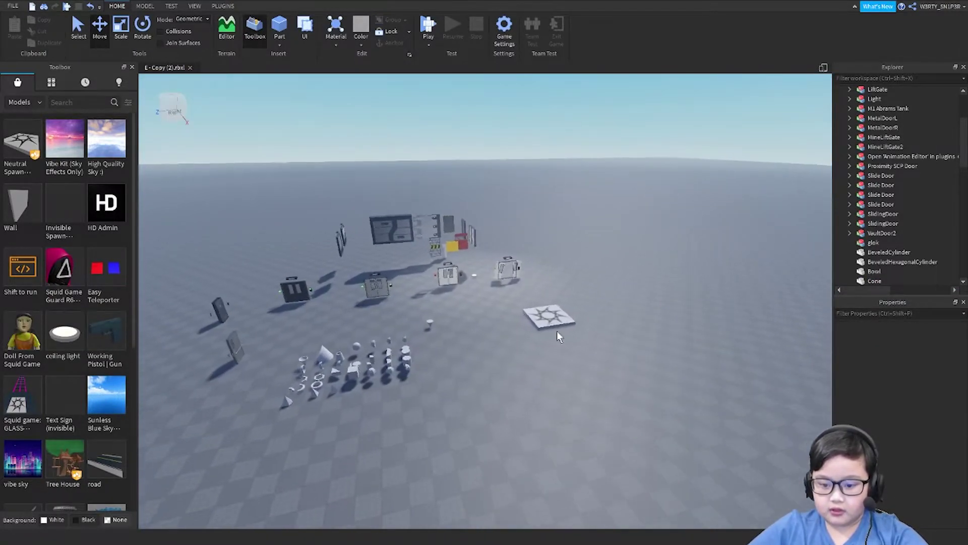
pyautogui.click(561, 325)
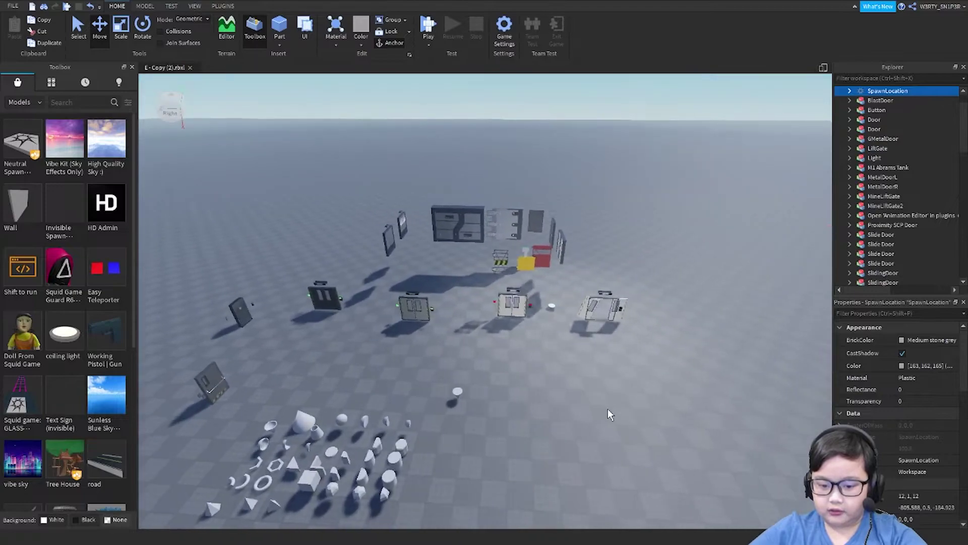
pyautogui.scroll(-3, 605, 408)
# - Box-select all the kit's models and bring up their context menu in the Explorer
pyautogui.moveTo(242, 180); pyautogui.dragTo(552, 382)
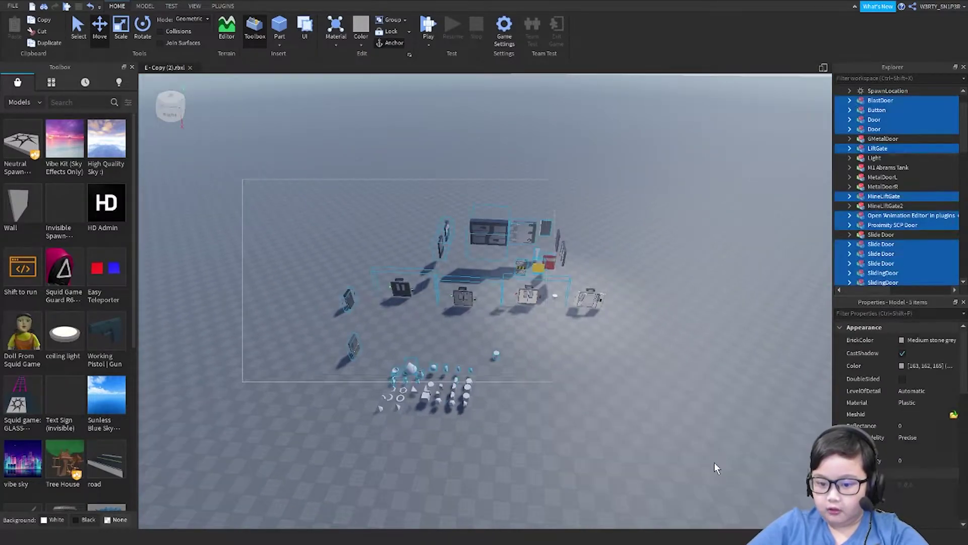
pyautogui.scroll(3, 721, 451)
pyautogui.scroll(2, 599, 345)
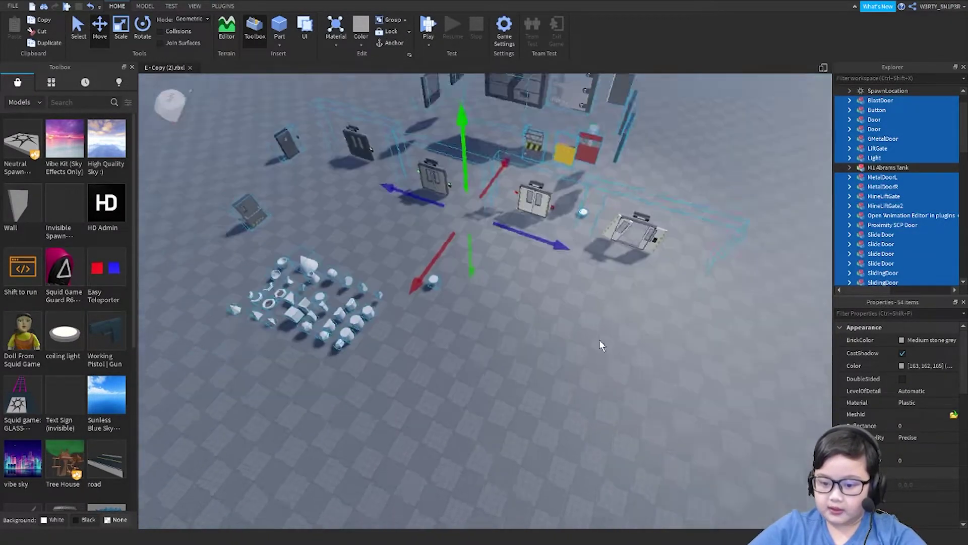
pyautogui.scroll(2, 572, 335)
pyautogui.scroll(-5, 559, 335)
pyautogui.click(558, 336)
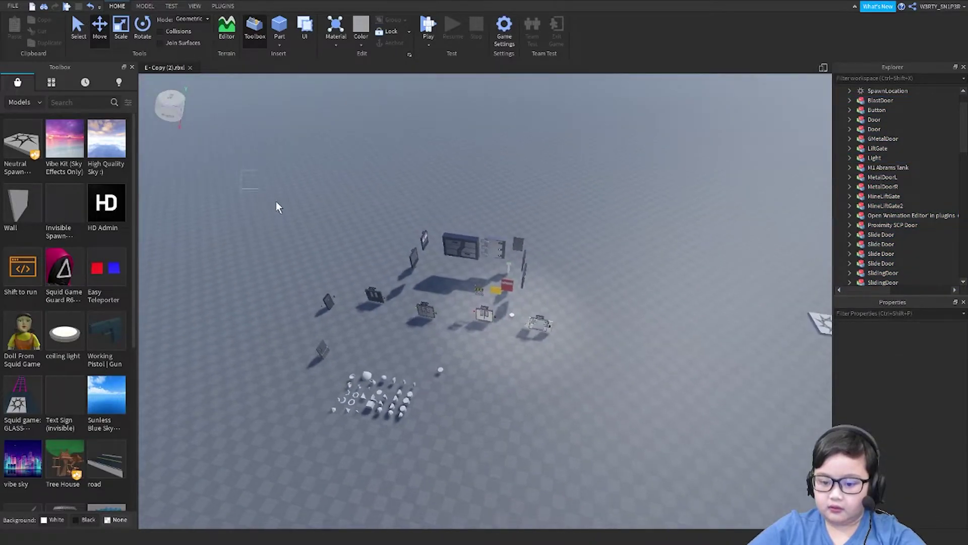
pyautogui.moveTo(277, 208); pyautogui.dragTo(552, 382)
pyautogui.scroll(3, 341, 137)
pyautogui.moveTo(341, 136); pyautogui.dragTo(486, 351, button='right')
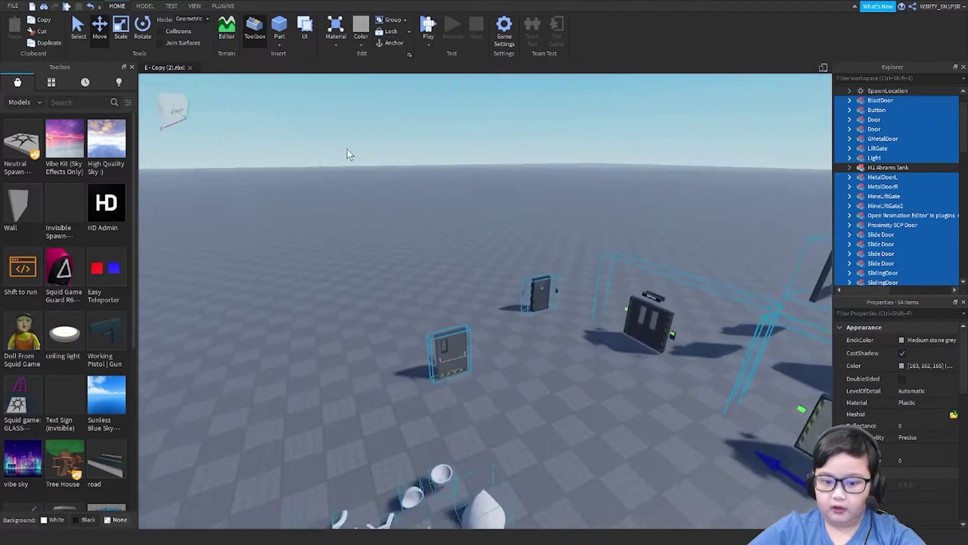
pyautogui.scroll(5, 486, 351)
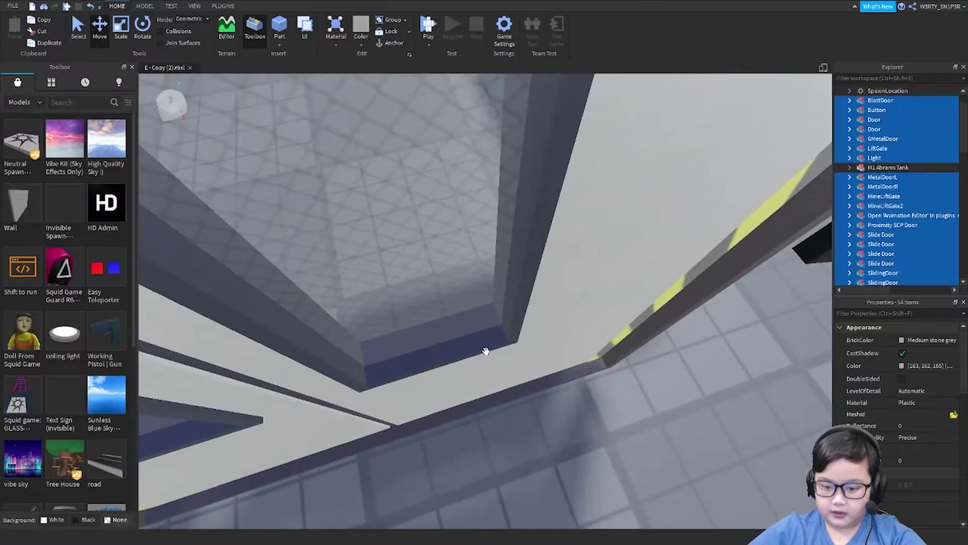
pyautogui.scroll(-5, 486, 351)
pyautogui.scroll(-5, 497, 260)
pyautogui.rightClick(872, 216)
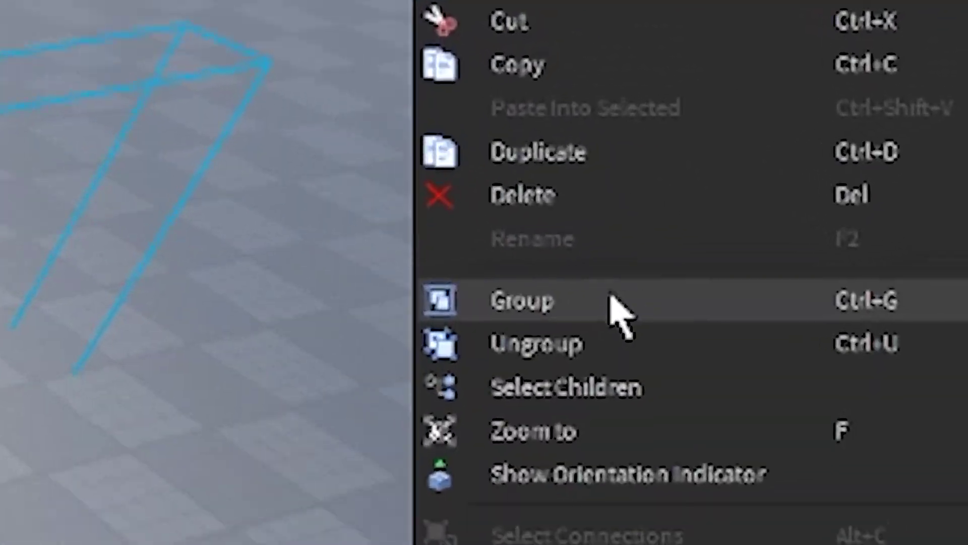
# - Group the selected models and name the new model 'Ungroup in Workspace'
pyautogui.click(869, 296)
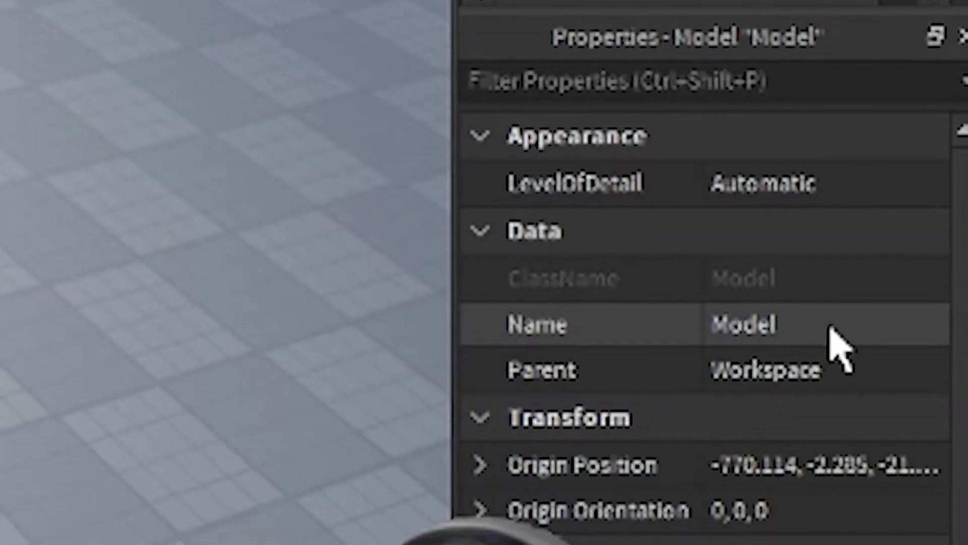
pyautogui.click(824, 327)
pyautogui.write('up in')
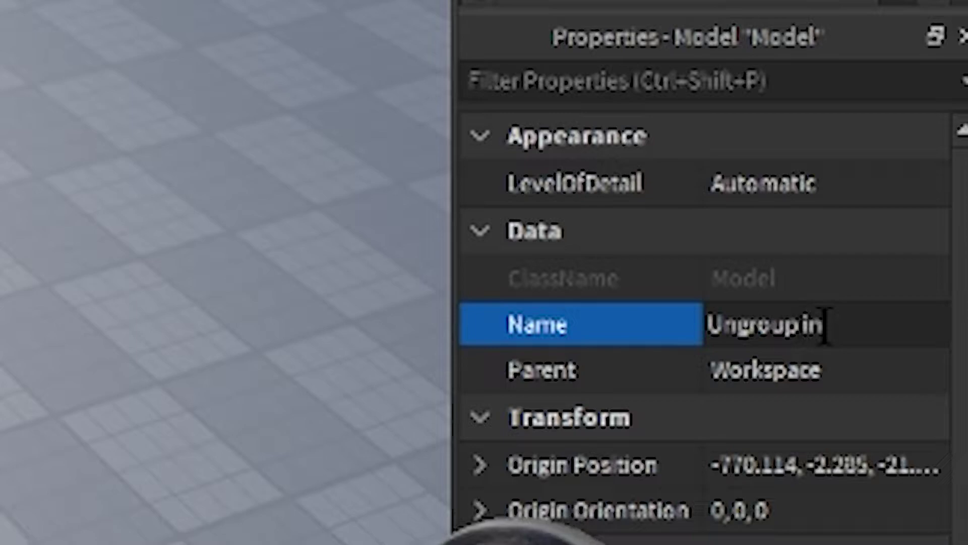
pyautogui.press('Return')
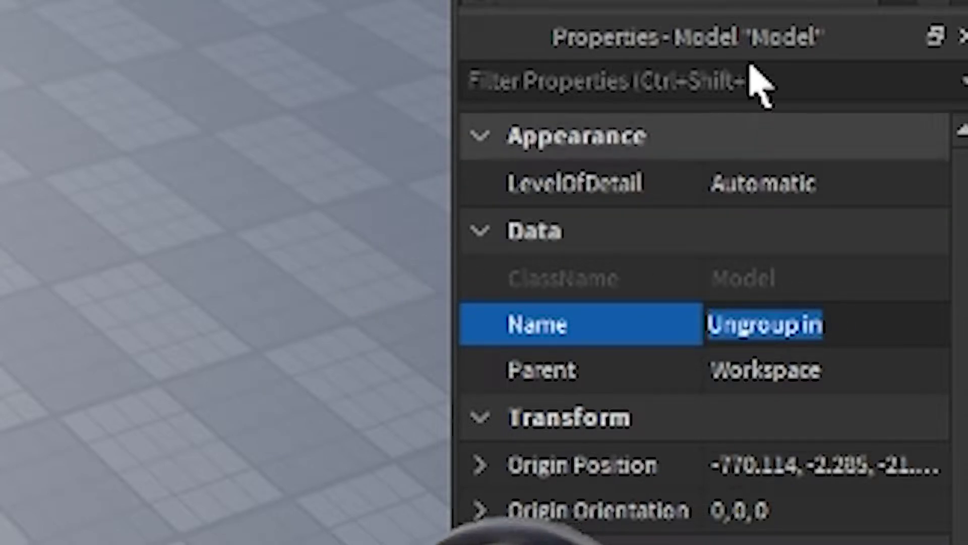
pyautogui.click(913, 324)
pyautogui.write('Workspace')
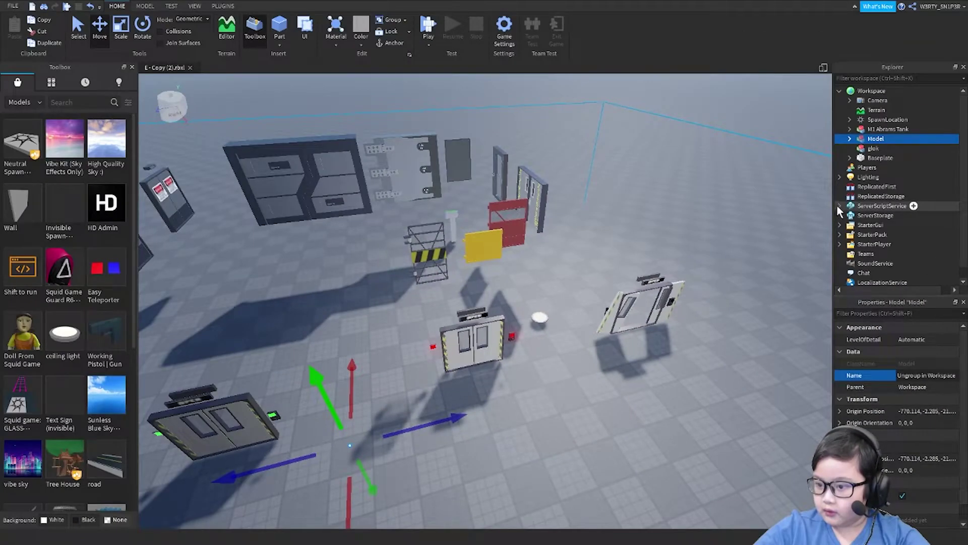
# - Delete the Lock_ThirdPerson script and group the 'Place me in StarterGUI' item into a Model
pyautogui.click(877, 216)
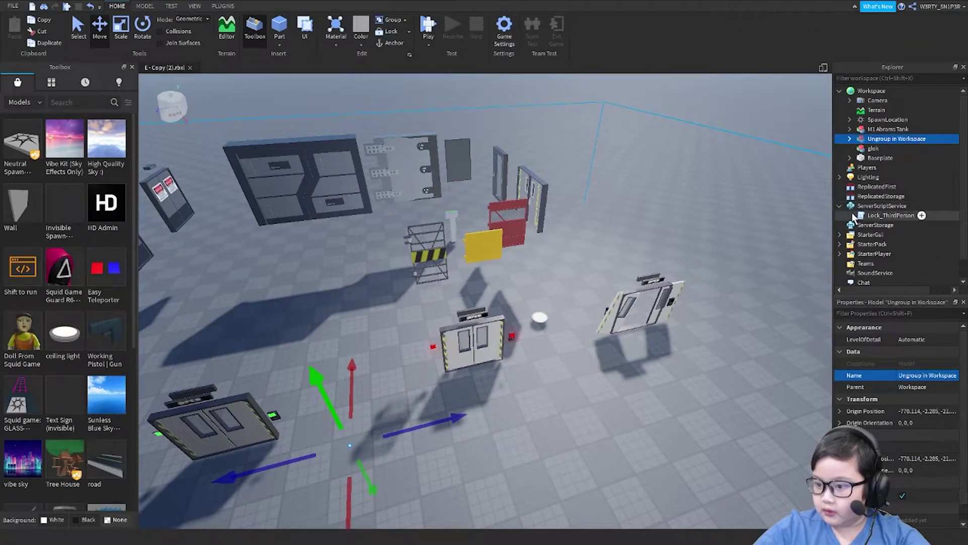
pyautogui.press('Delete')
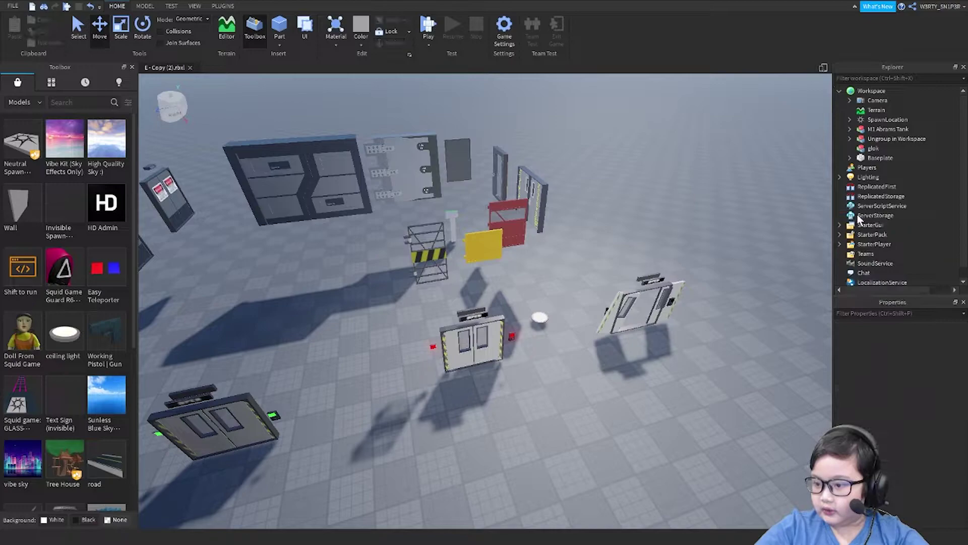
pyautogui.scroll(3, 674, 331)
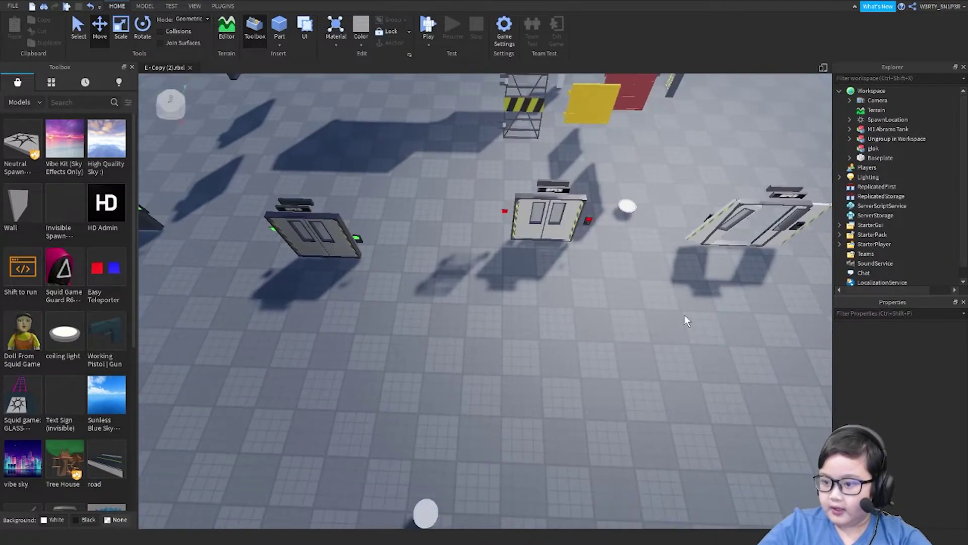
pyautogui.scroll(-5, 688, 303)
pyautogui.scroll(-3, 694, 289)
pyautogui.click(838, 224)
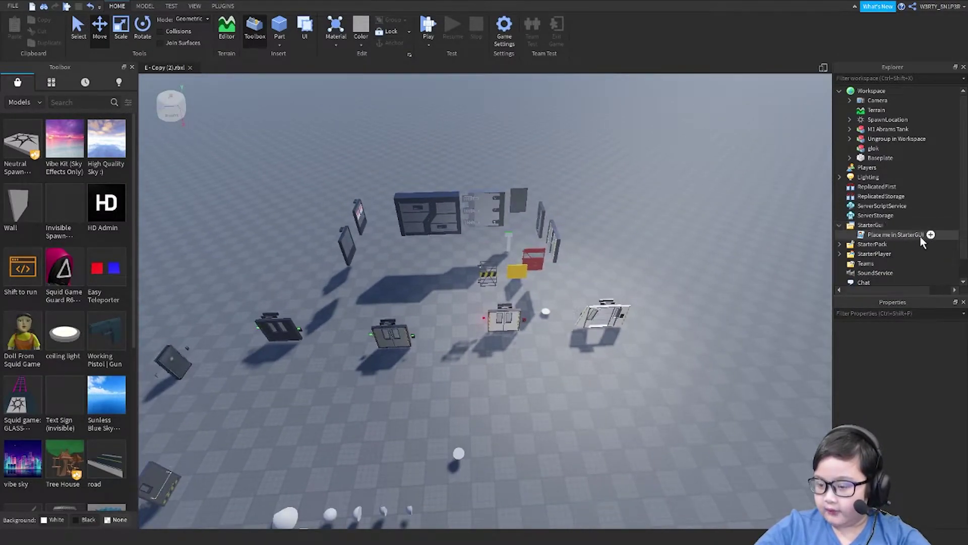
pyautogui.rightClick(853, 485)
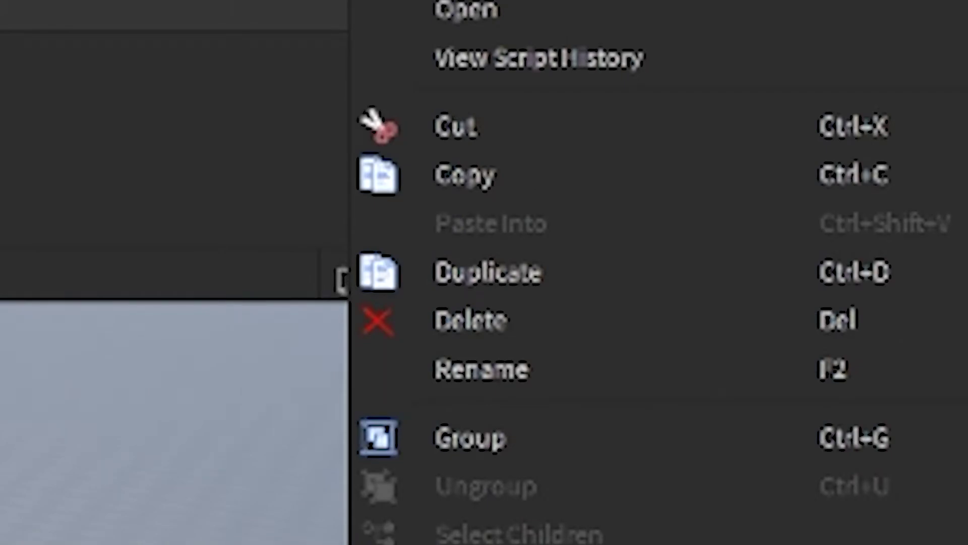
pyautogui.click(502, 434)
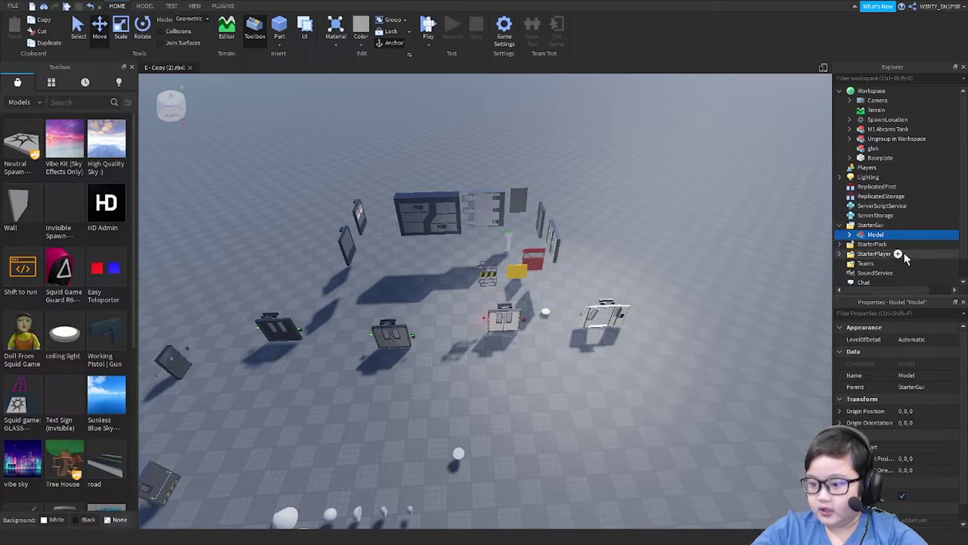
pyautogui.scroll(-1, 906, 258)
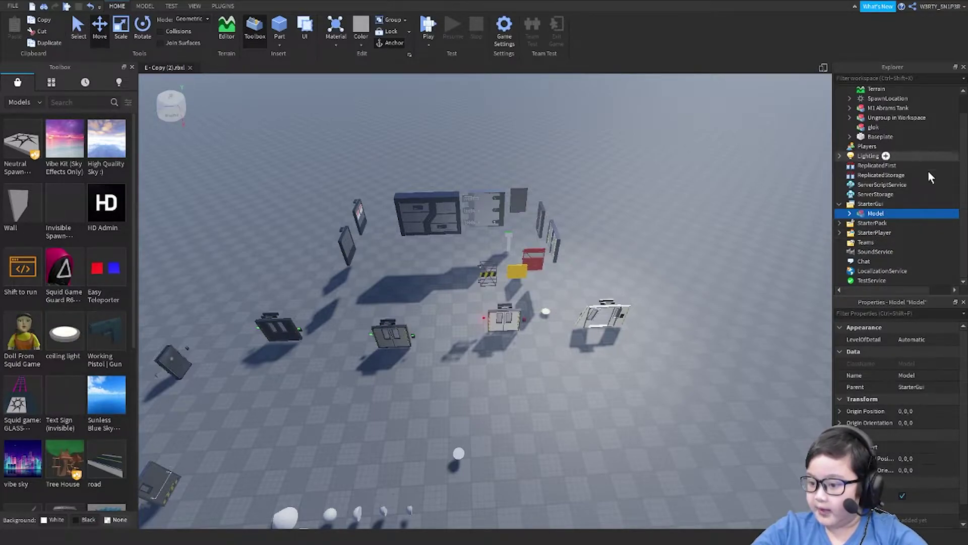
pyautogui.moveTo(943, 283); pyautogui.dragTo(925, 143)
pyautogui.moveTo(801, 182); pyautogui.dragTo(774, 195, button='right')
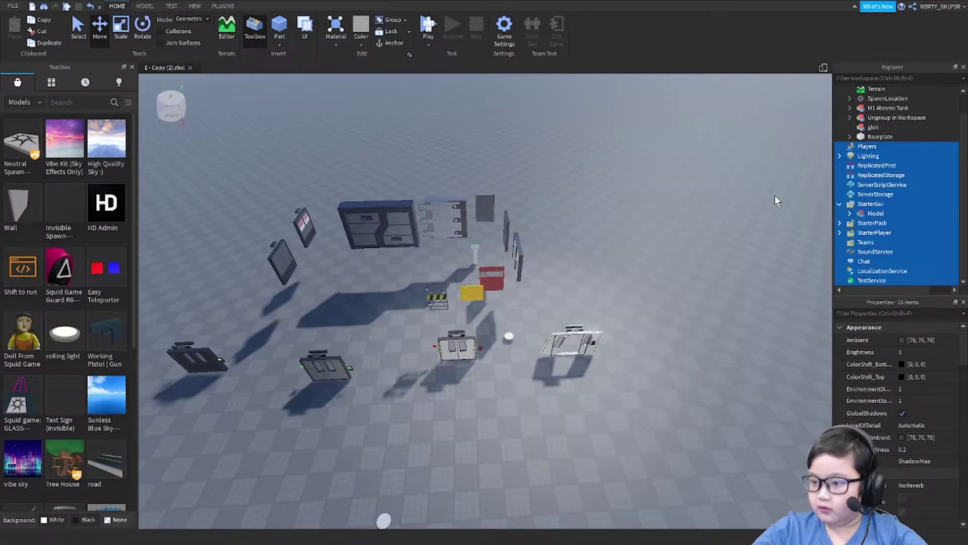
pyautogui.click(831, 181)
pyautogui.scroll(-5, 748, 312)
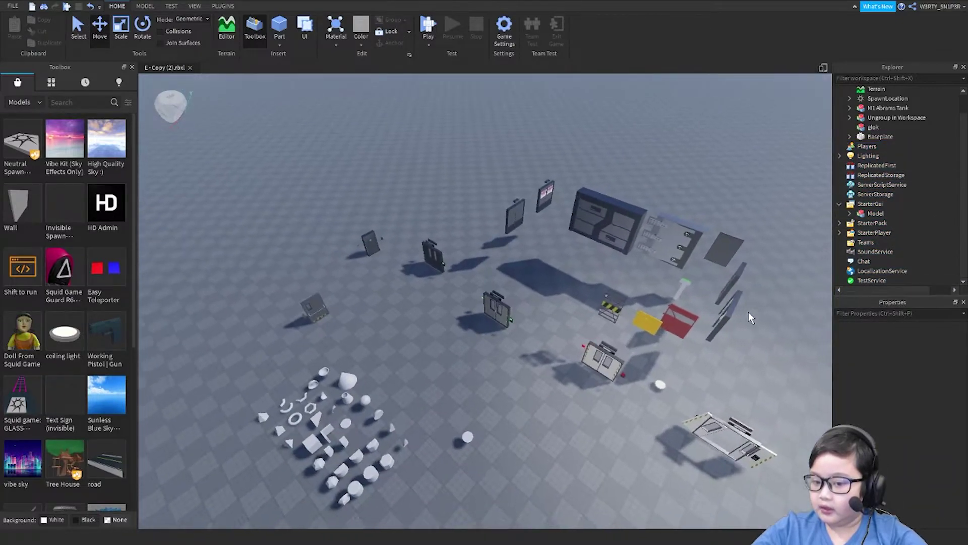
pyautogui.moveTo(749, 312); pyautogui.dragTo(647, 363, button='right')
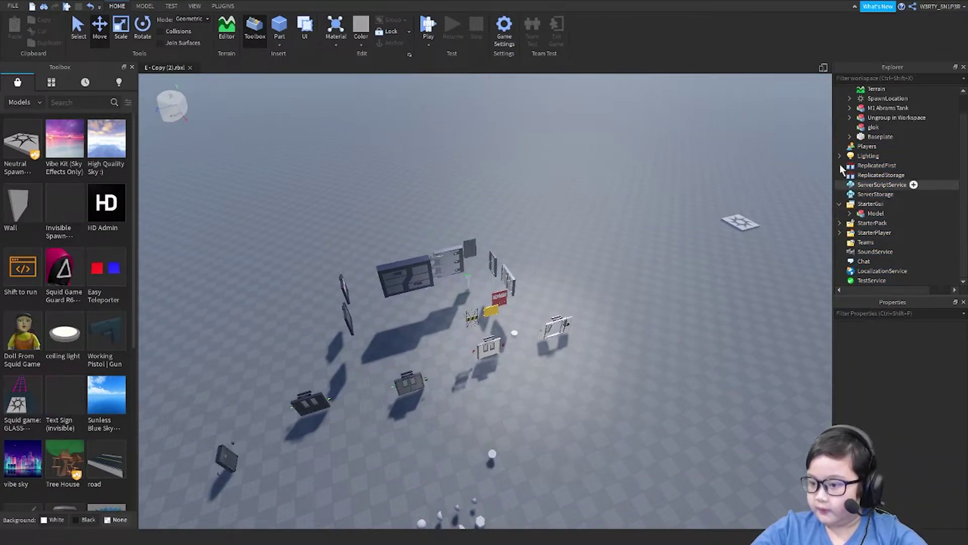
pyautogui.click(839, 156)
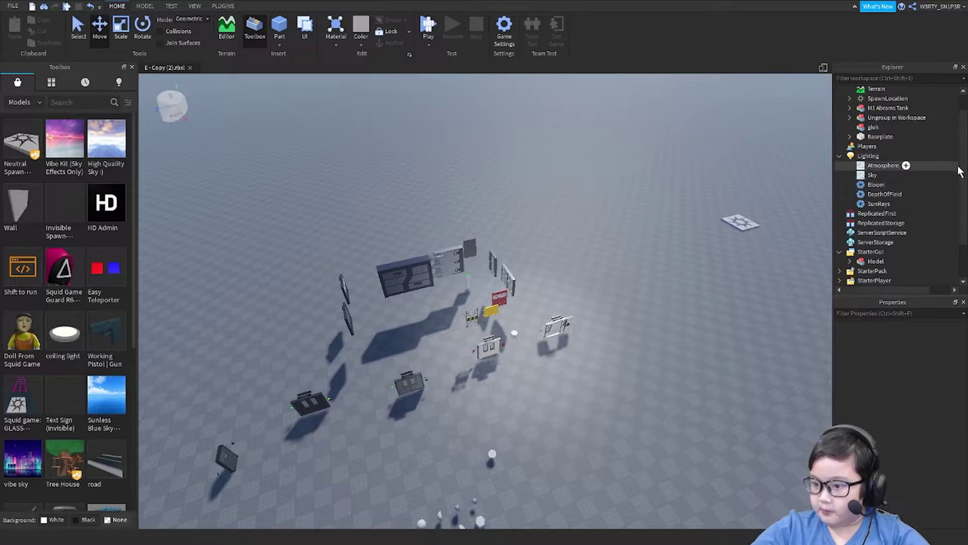
pyautogui.moveTo(958, 167); pyautogui.dragTo(955, 208)
pyautogui.keyDown('shift'); pyautogui.click(954, 205); pyautogui.keyUp('shift')
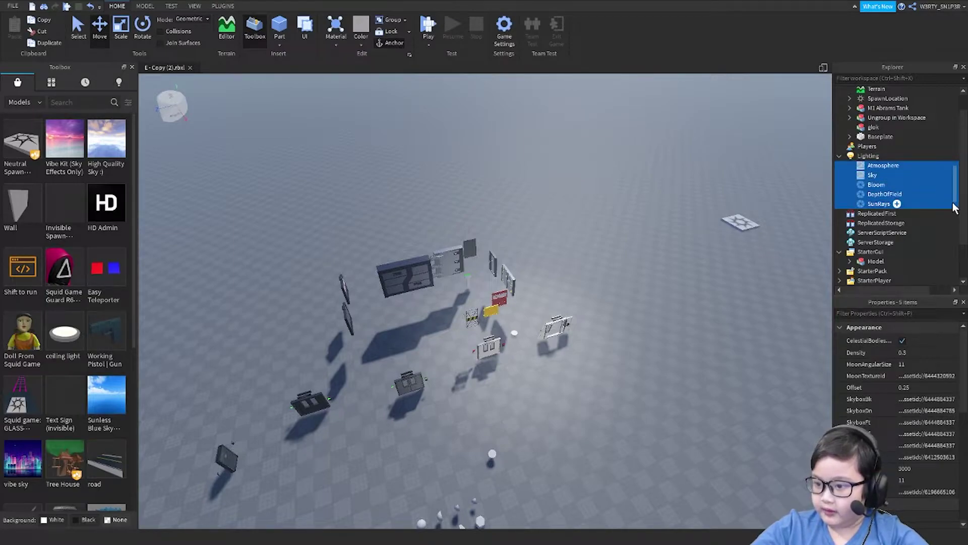
pyautogui.click(765, 355)
pyautogui.click(839, 155)
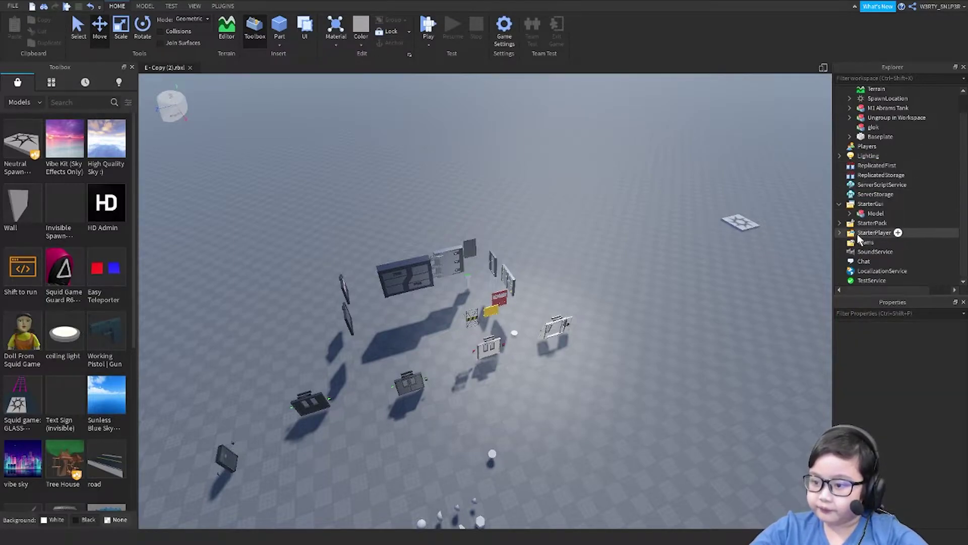
pyautogui.press('q')
# - Set the StarterGui Model's Name property to 'Ungroup in Starter GUI'
pyautogui.click(875, 213)
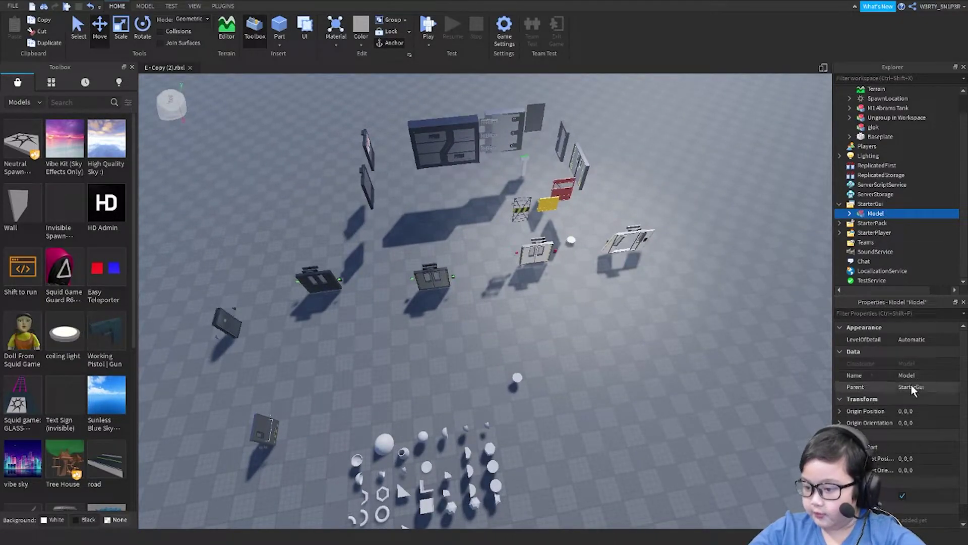
pyautogui.click(909, 383)
pyautogui.click(870, 203)
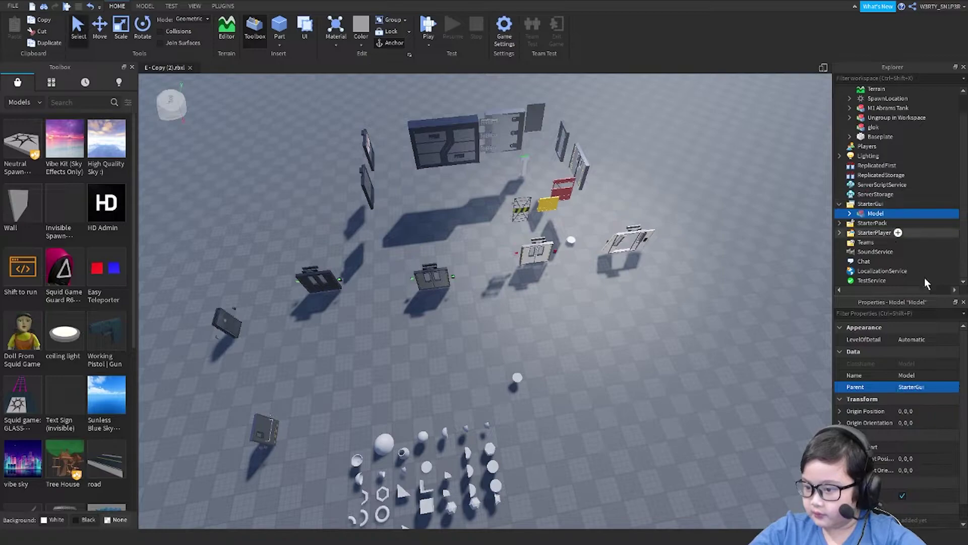
pyautogui.click(915, 376)
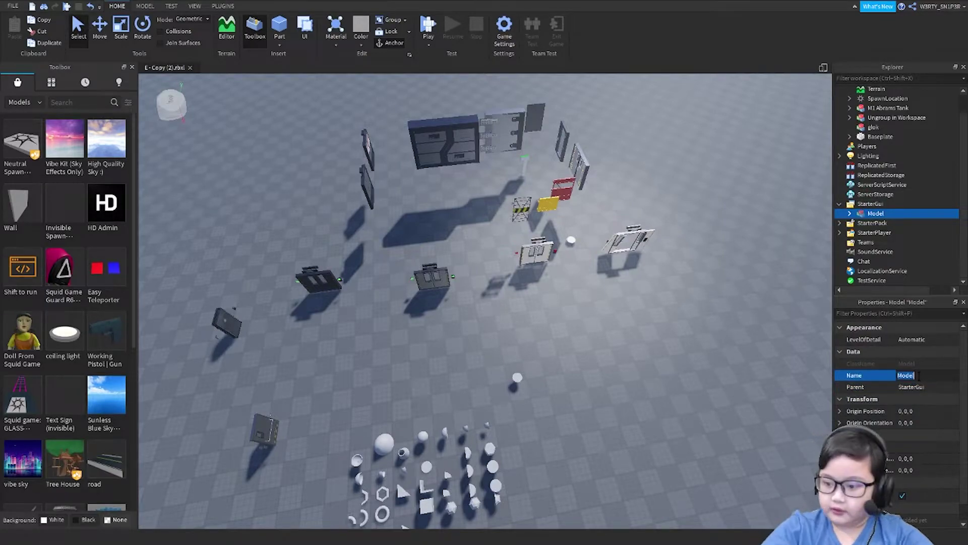
pyautogui.write('Model')
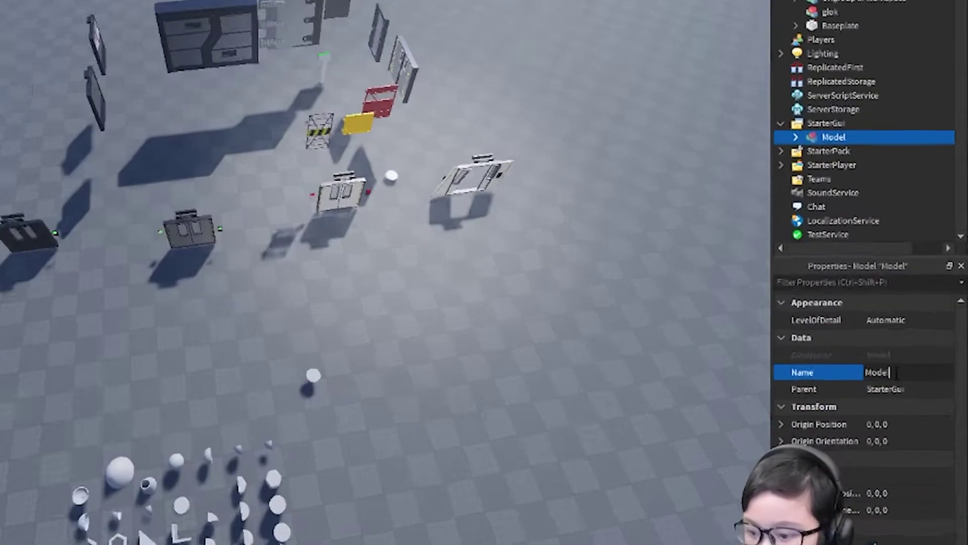
pyautogui.press('BackSpace')
pyautogui.write('Model')
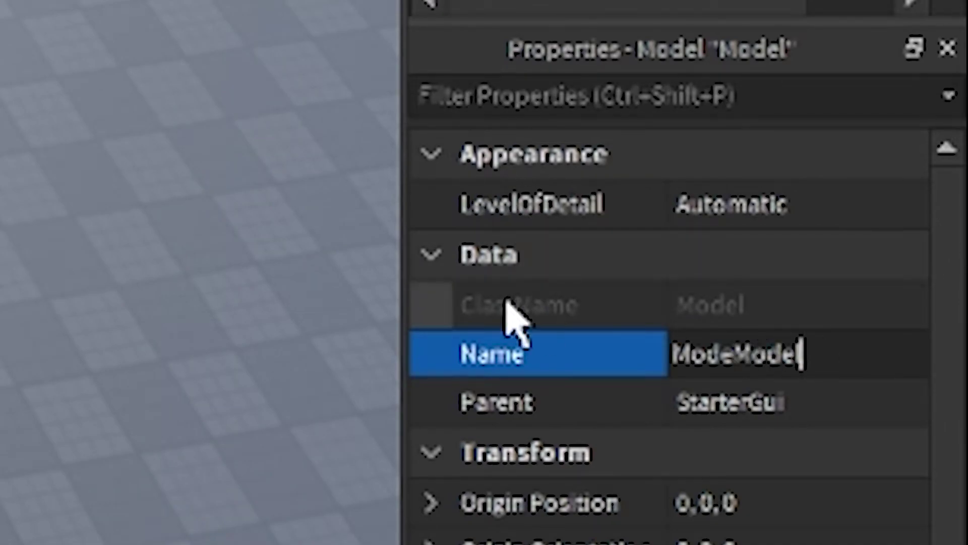
pyautogui.press('BackSpace')
pyautogui.press('BackSpace')
pyautogui.press('BackSpace')
pyautogui.write('Ungroup in Starter GUI')
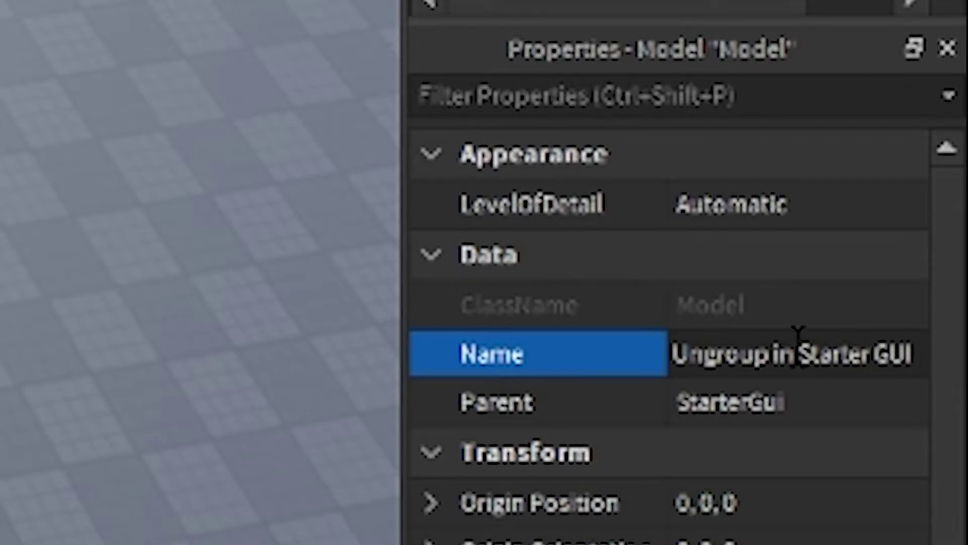
pyautogui.moveTo(801, 353); pyautogui.dragTo(592, 353)
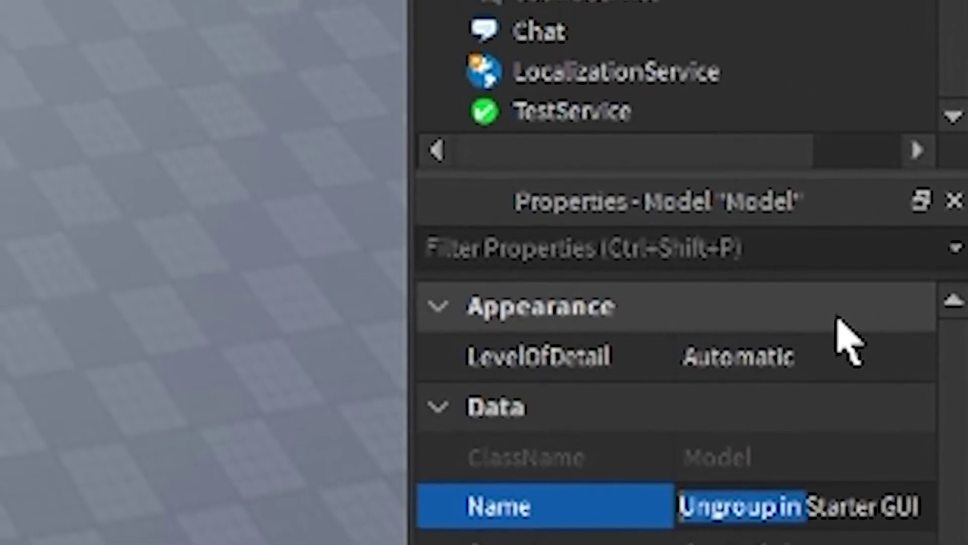
# - Move 'Ungroup in Starter GUI' into Workspace and group it with 'Ungroup in Workspace'
pyautogui.moveTo(594, 4)
pyautogui.mouseDown()
pyautogui.moveTo(571, 296)
pyautogui.moveTo(590, 189)
pyautogui.moveTo(551, 185)
pyautogui.mouseUp()
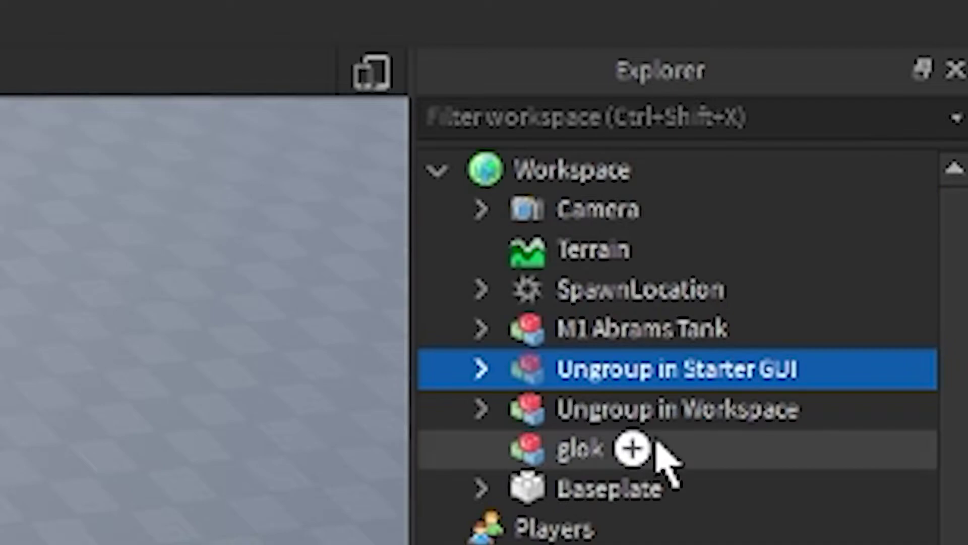
pyautogui.keyDown('ctrl'); pyautogui.click(897, 321); pyautogui.keyUp('ctrl')
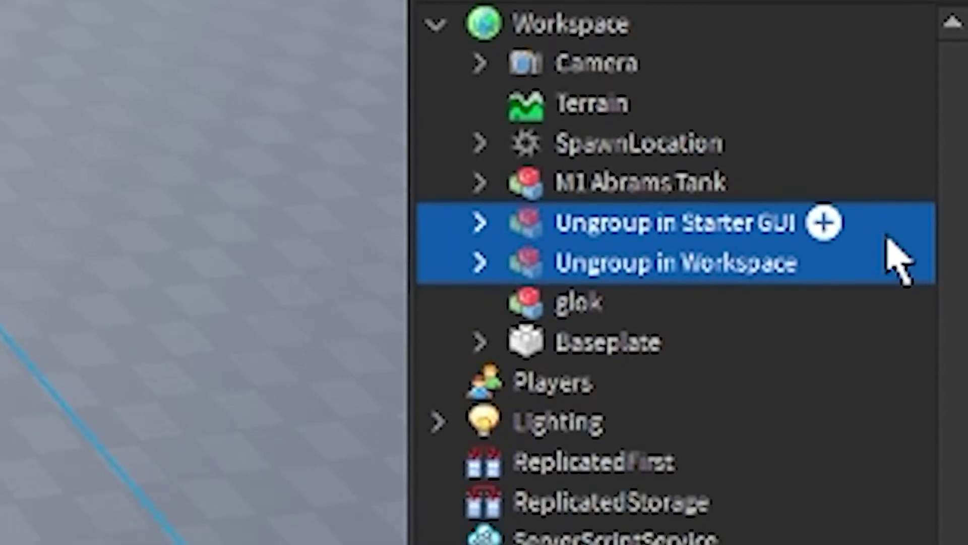
pyautogui.rightClick(891, 255)
pyautogui.click(741, 286)
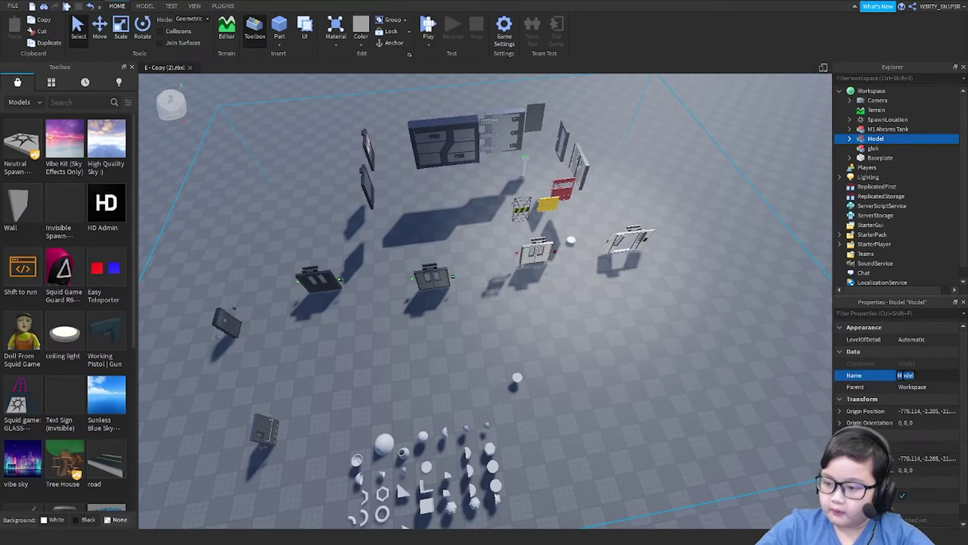
# - Group the StarterPack items Keycard and CROUCH into one model with Ctrl+G
pyautogui.click(756, 362)
pyautogui.scroll(-1, 897, 182)
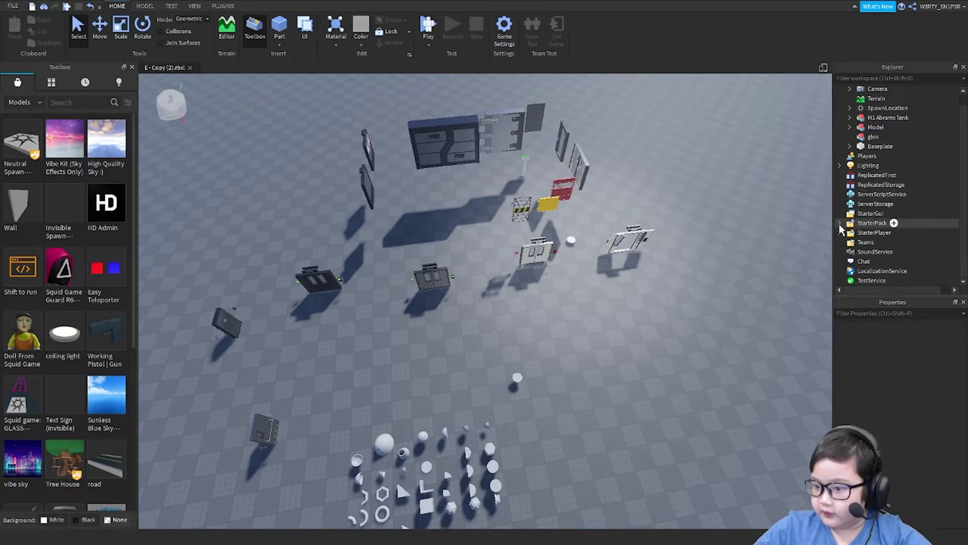
pyautogui.keyDown('shift'); pyautogui.click(877, 242); pyautogui.keyUp('shift')
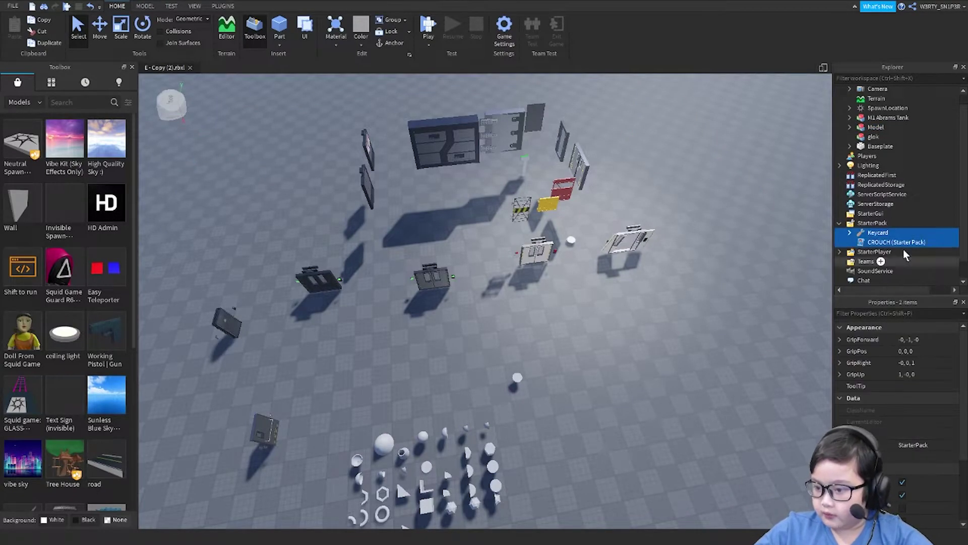
pyautogui.hotkey('ctrl', 'g')
pyautogui.click(927, 375)
pyautogui.scroll(-3, 897, 227)
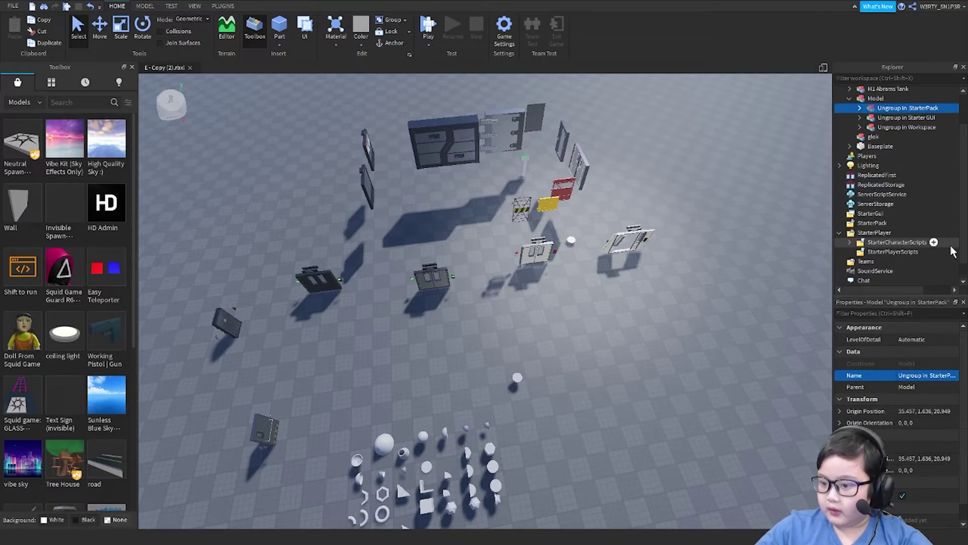
# - Group the StarterCharacterScripts item into a named model and move it into the Workspace model
pyautogui.rightClick(892, 242)
pyautogui.click(870, 106)
pyautogui.click(927, 374)
pyautogui.write('Ungroup in ')
pyautogui.write('rScripts')
pyautogui.press('Return')
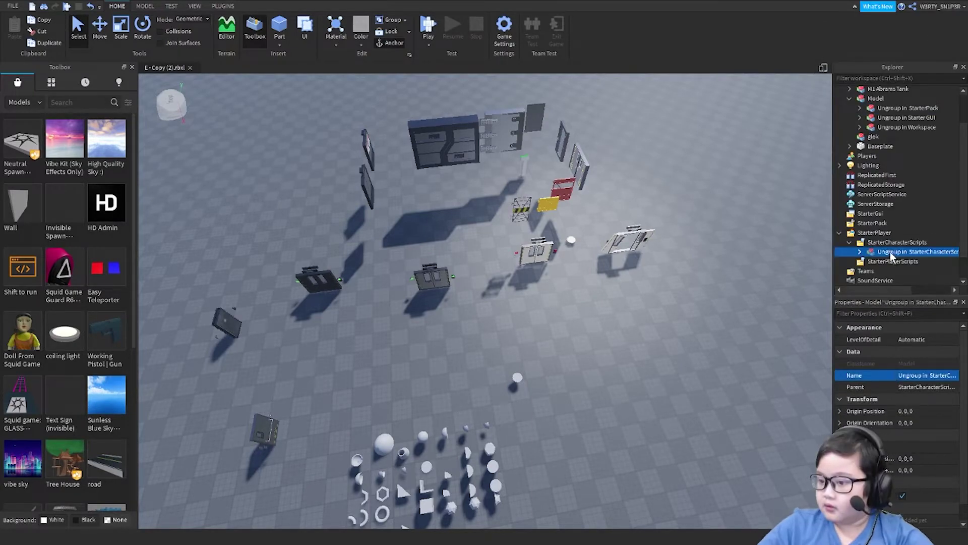
pyautogui.moveTo(888, 252); pyautogui.dragTo(877, 99)
# - Select the combined Workspace model, check Lighting, and begin naming it 'Since Site Building Kit'
pyautogui.click(880, 101)
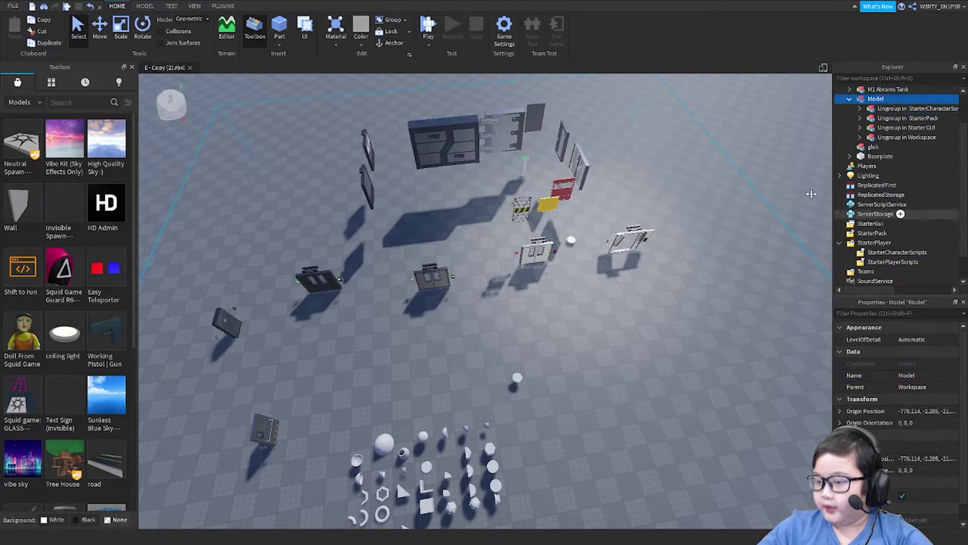
pyautogui.scroll(-1, 923, 169)
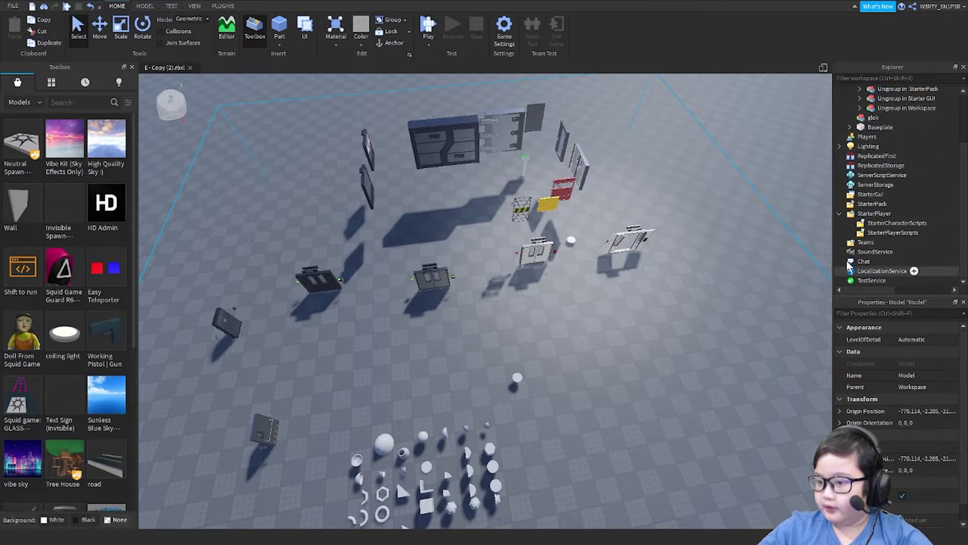
pyautogui.click(838, 146)
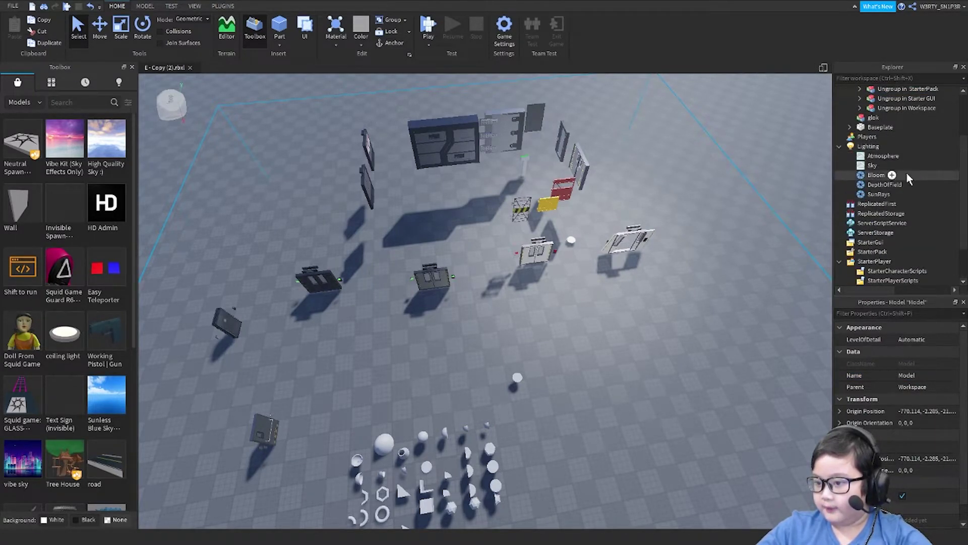
pyautogui.click(839, 147)
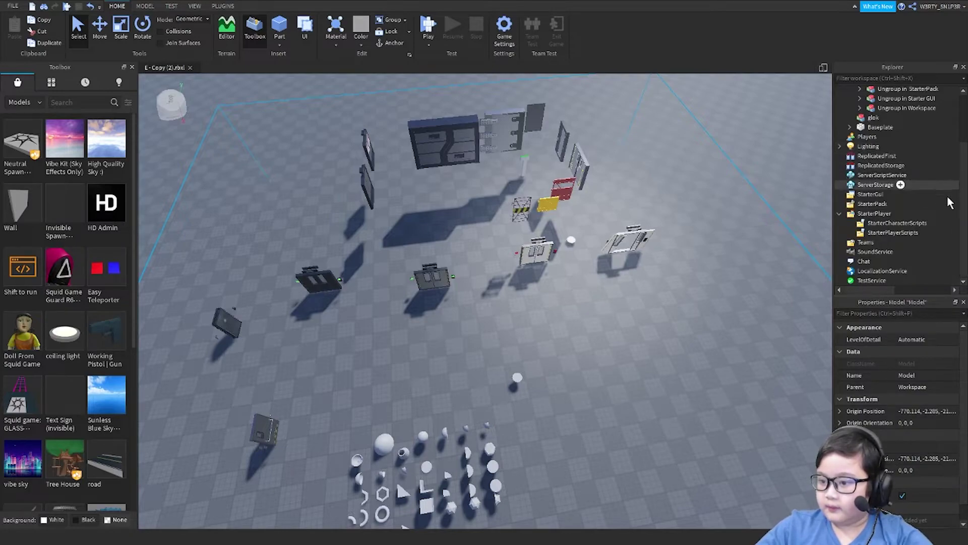
pyautogui.scroll(3, 907, 181)
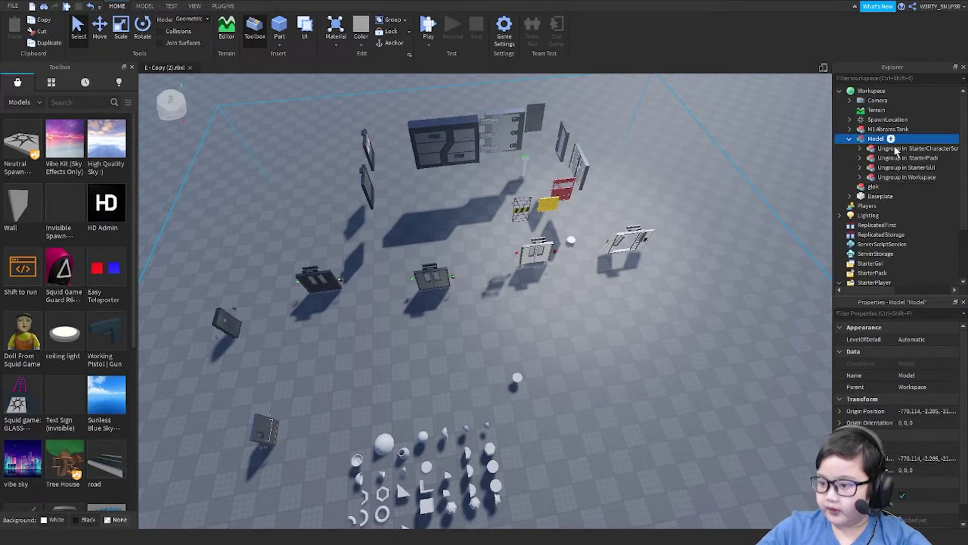
pyautogui.click(918, 374)
pyautogui.write('Since Site Building Kit')
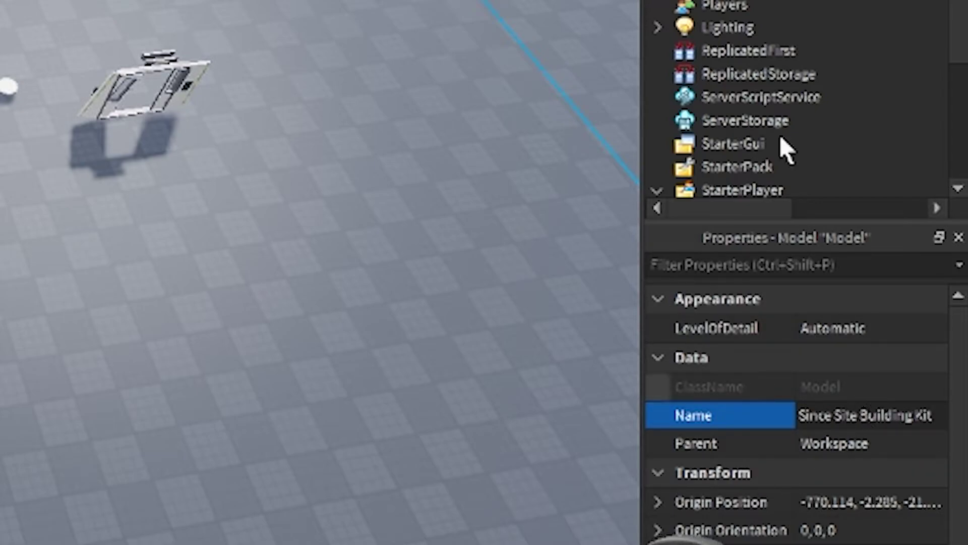
# - Delete the stray leading word so the model's name reads 'Site Building Kit'
pyautogui.click(809, 420)
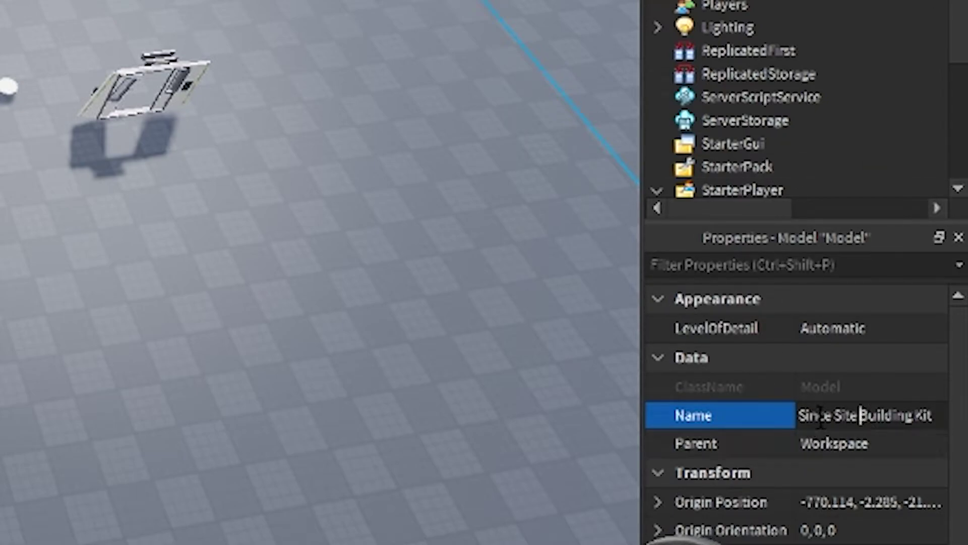
pyautogui.write('e')
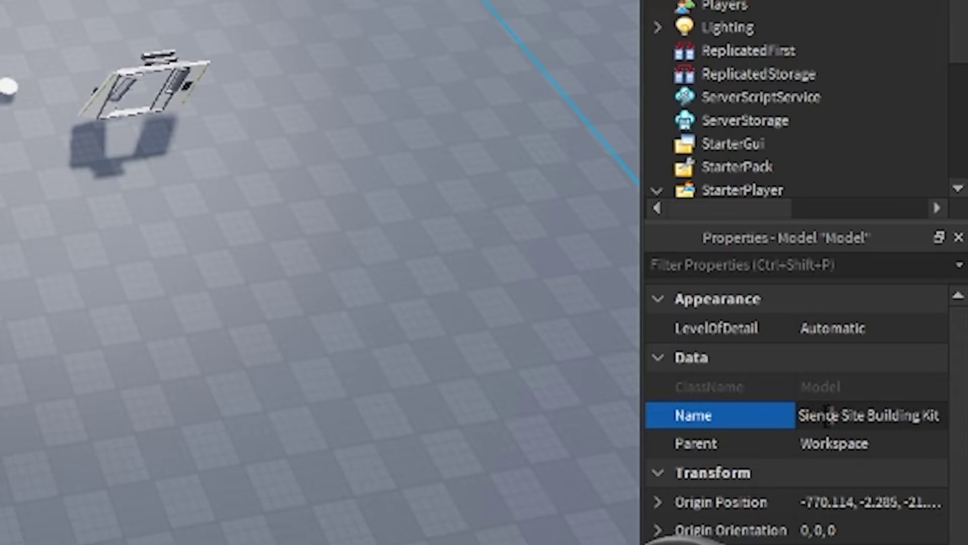
pyautogui.press('BackSpace')
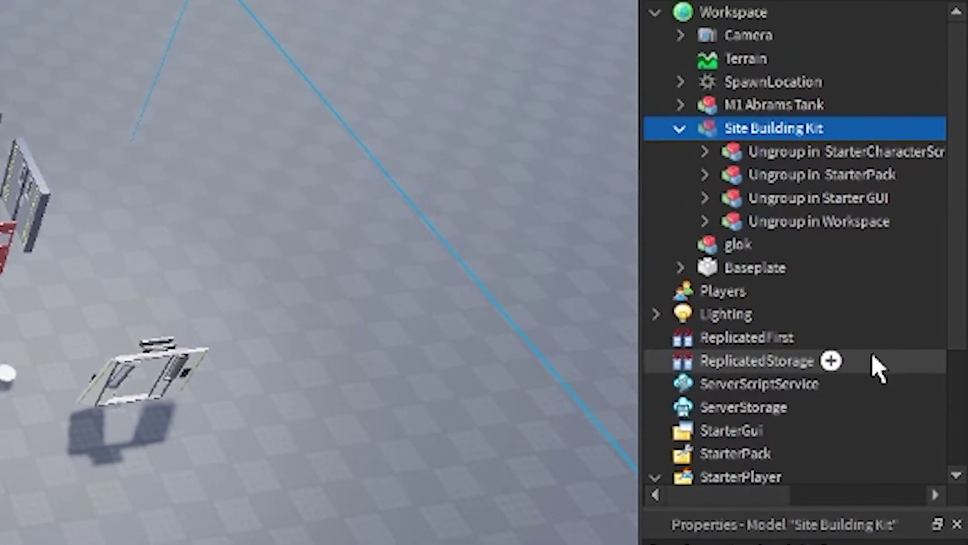
# - Start saving Site Building Kit to Roblox, beginning the description and allowing copying
pyautogui.rightClick(752, 138)
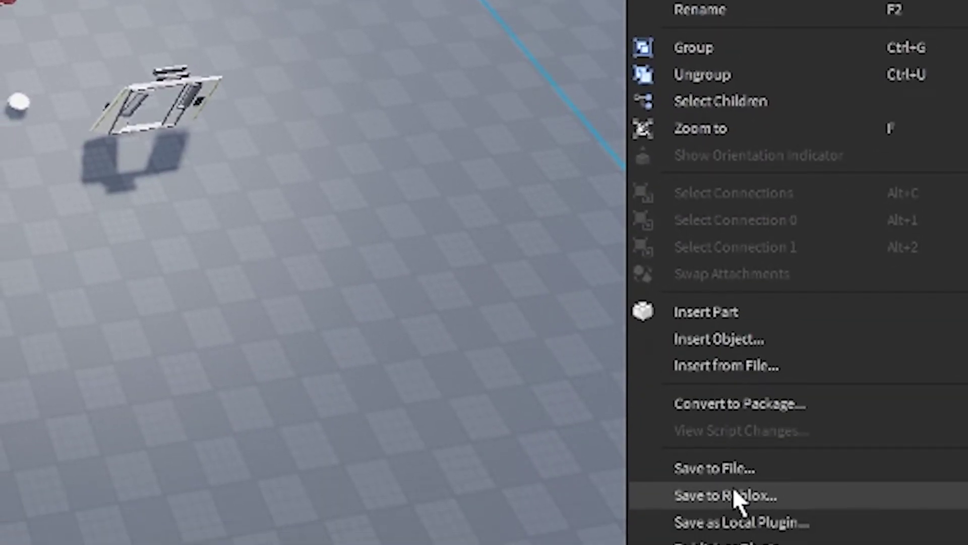
pyautogui.click(738, 538)
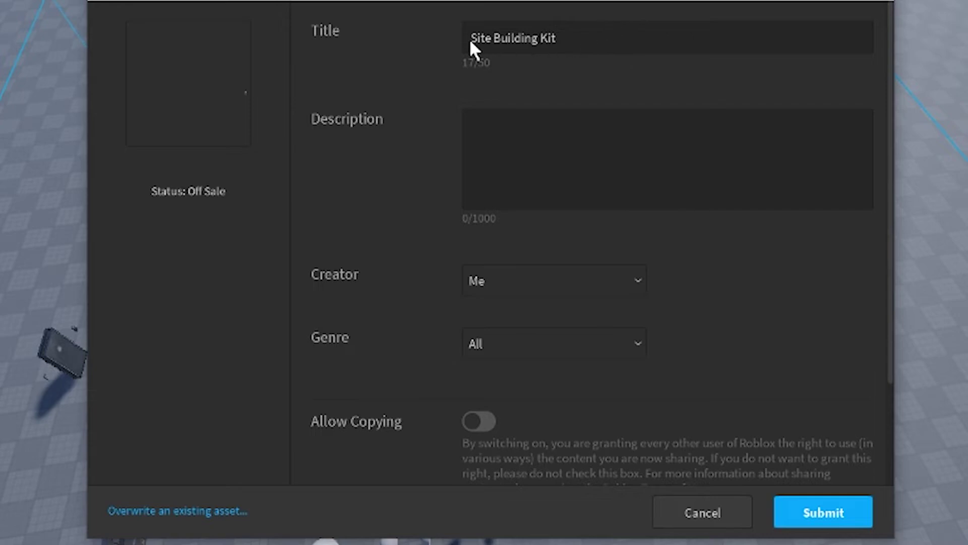
pyautogui.click(619, 186)
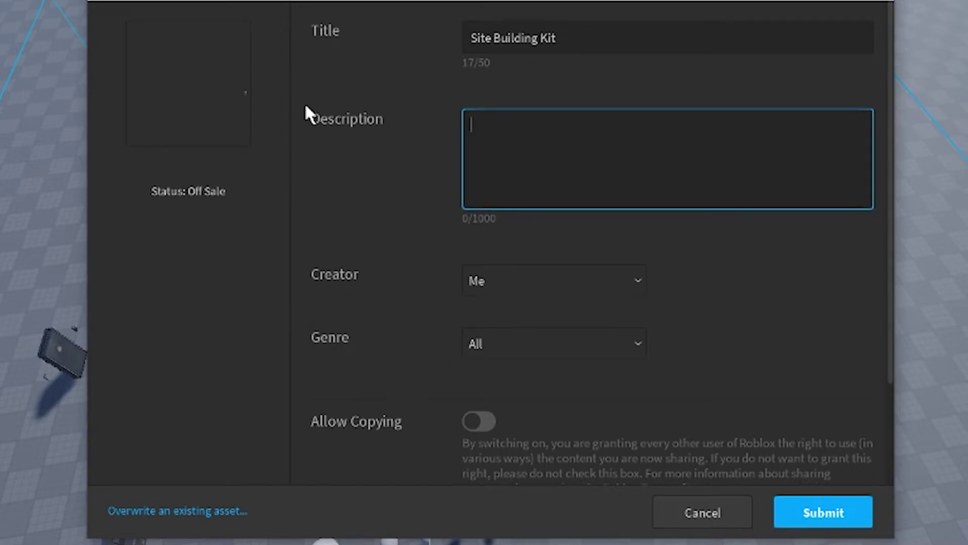
pyautogui.write('This is a kit for building sites')
pyautogui.scroll(-2, 605, 292)
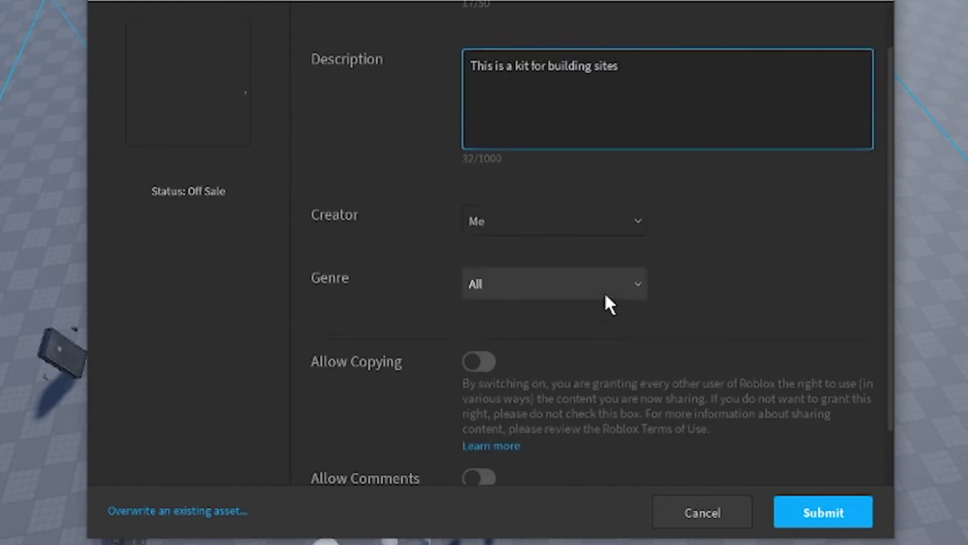
pyautogui.scroll(-2, 605, 292)
pyautogui.click(479, 295)
pyautogui.scroll(4, 568, 133)
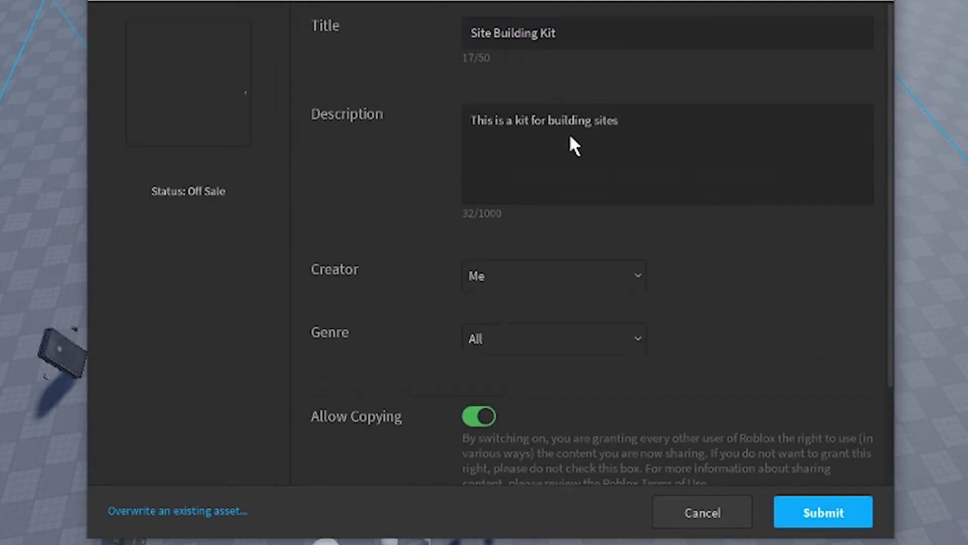
# - Trim the description to 'This is a kit for building' and keep the genre at All
pyautogui.click(653, 131)
pyautogui.press('BackSpace')
pyautogui.press('BackSpace')
pyautogui.press('BackSpace')
pyautogui.press('BackSpace')
pyautogui.press('BackSpace')
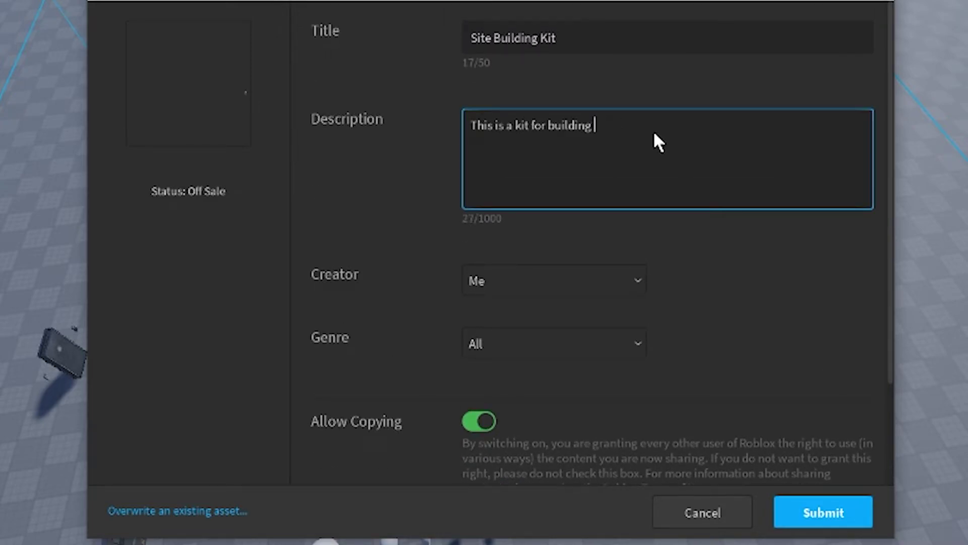
pyautogui.press('BackSpace')
pyautogui.scroll(-2, 751, 413)
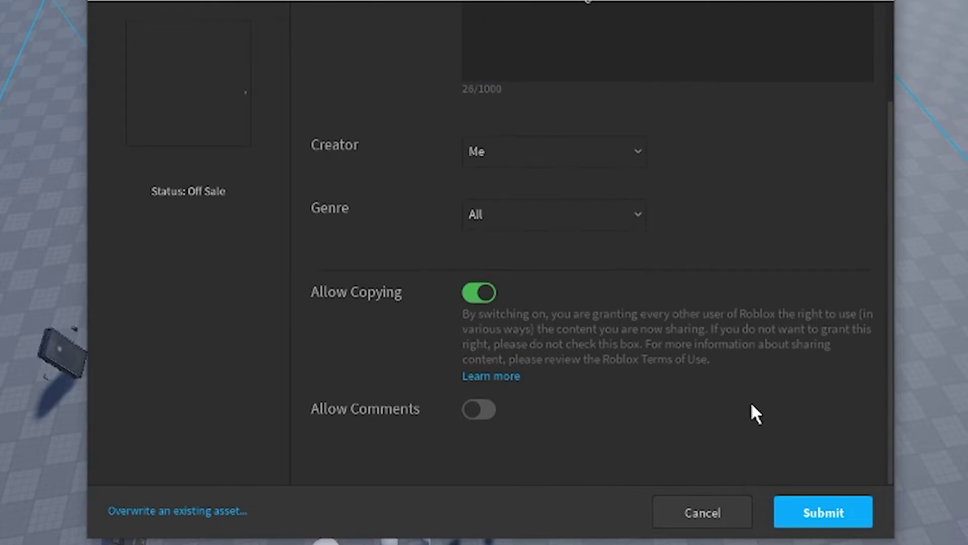
pyautogui.click(555, 207)
pyautogui.click(622, 214)
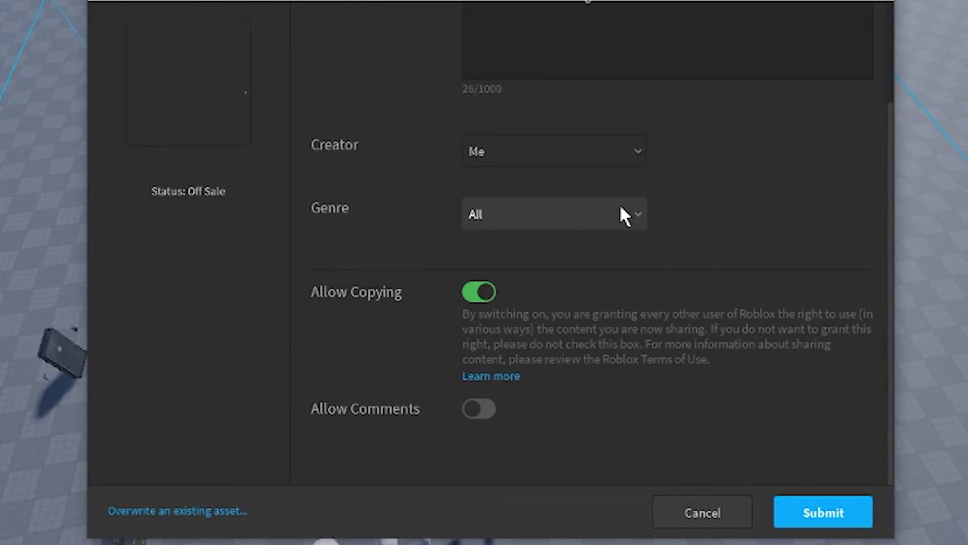
pyautogui.scroll(-3, 531, 291)
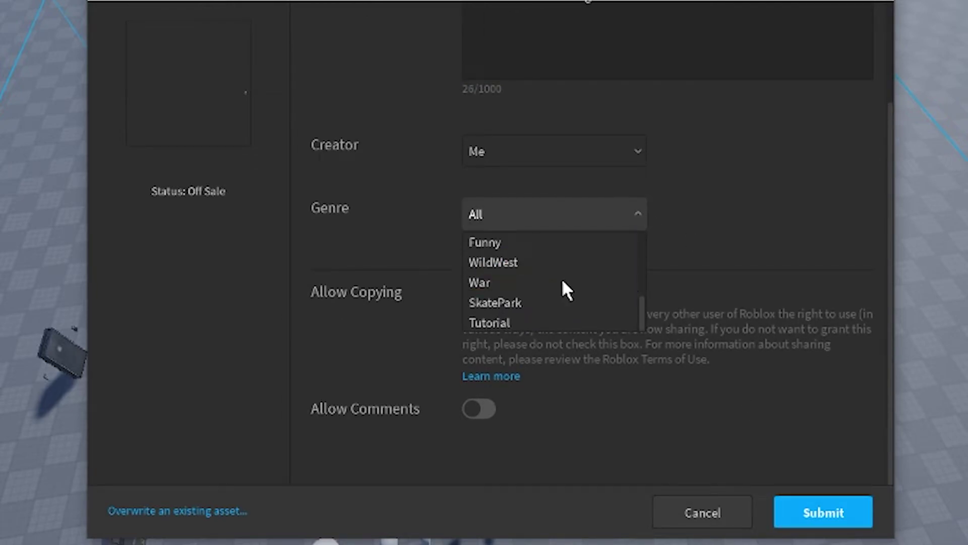
pyautogui.scroll(2, 561, 277)
pyautogui.scroll(1, 488, 310)
pyautogui.scroll(4, 479, 301)
pyautogui.scroll(3, 514, 280)
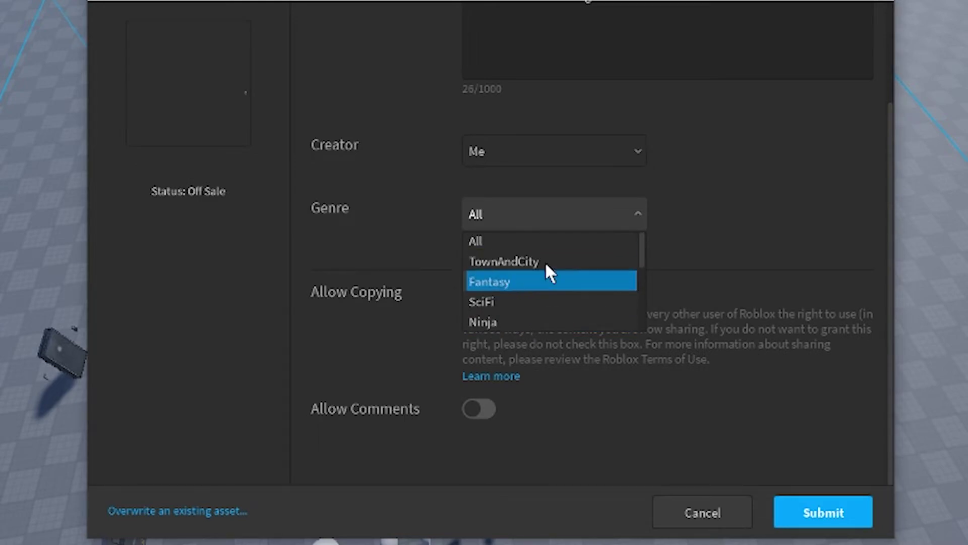
pyautogui.scroll(-5, 545, 262)
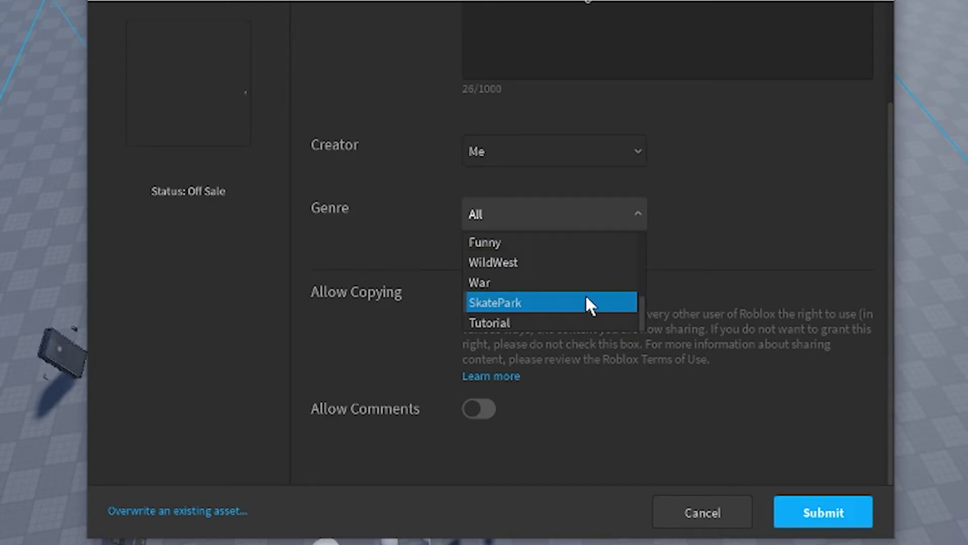
pyautogui.moveTo(641, 307); pyautogui.dragTo(639, 249)
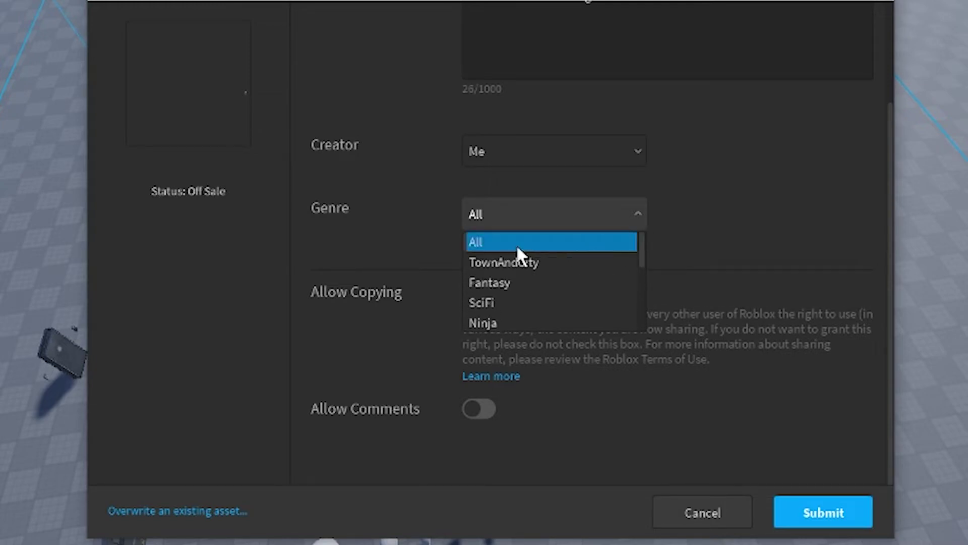
pyautogui.click(515, 243)
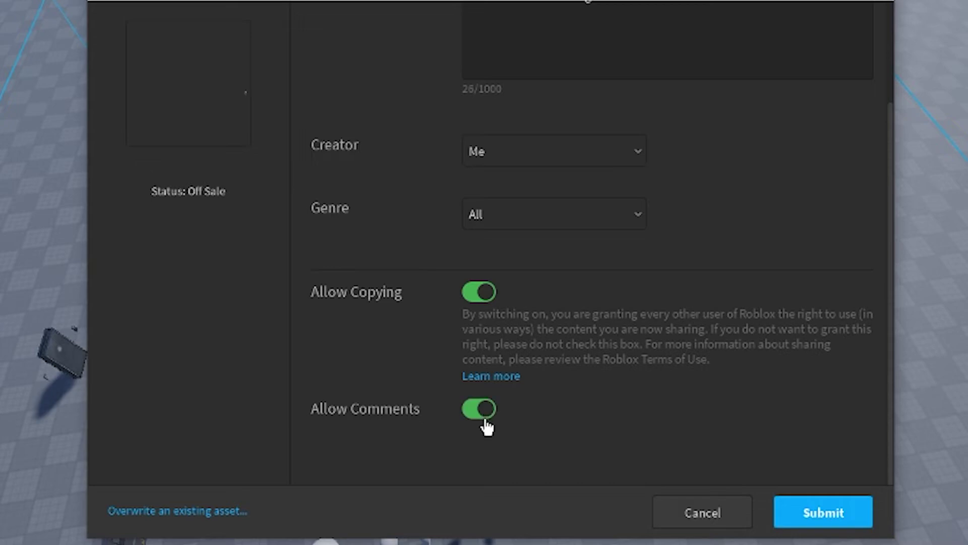
pyautogui.scroll(1, 682, 423)
pyautogui.scroll(2, 673, 361)
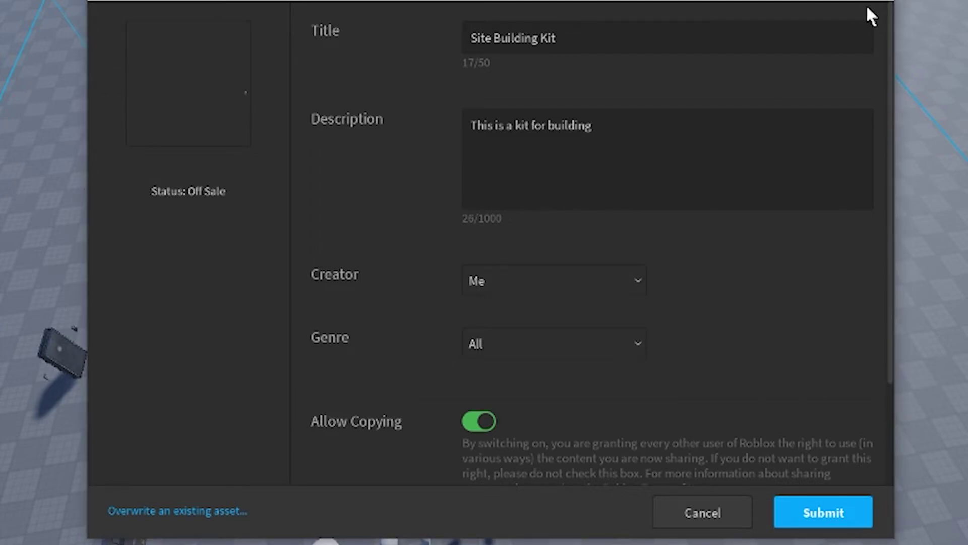
# - Back out of the first discard prompt, then cancel the upload form and confirm Discard
pyautogui.click(674, 522)
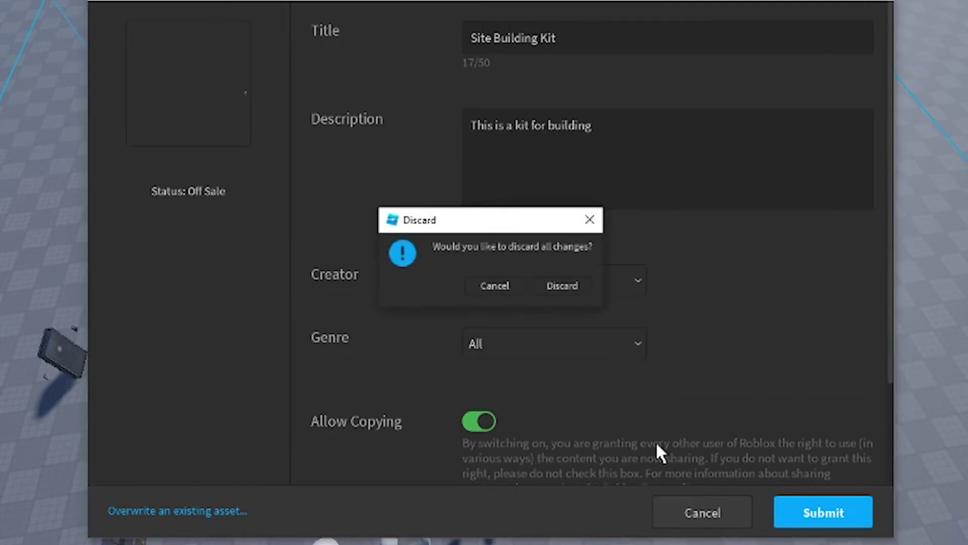
pyautogui.click(589, 220)
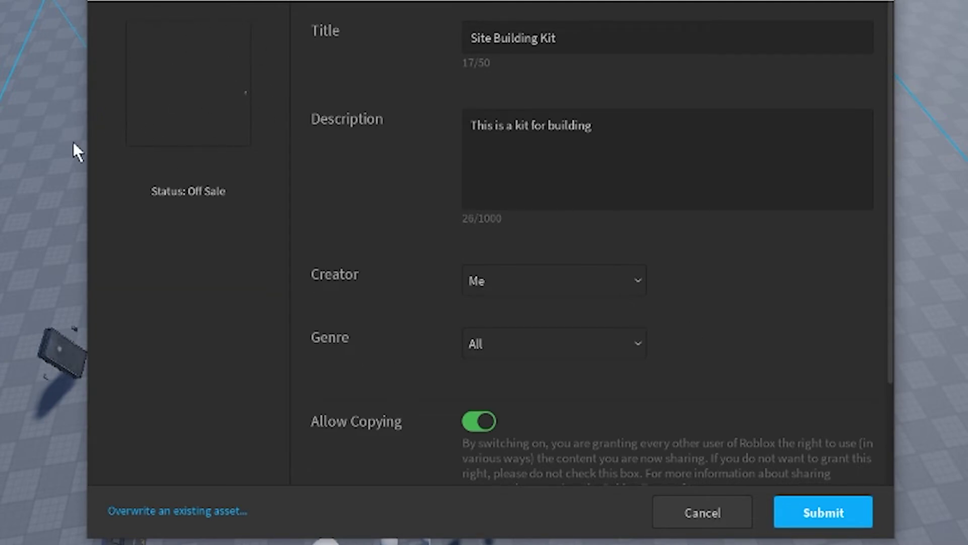
pyautogui.click(702, 513)
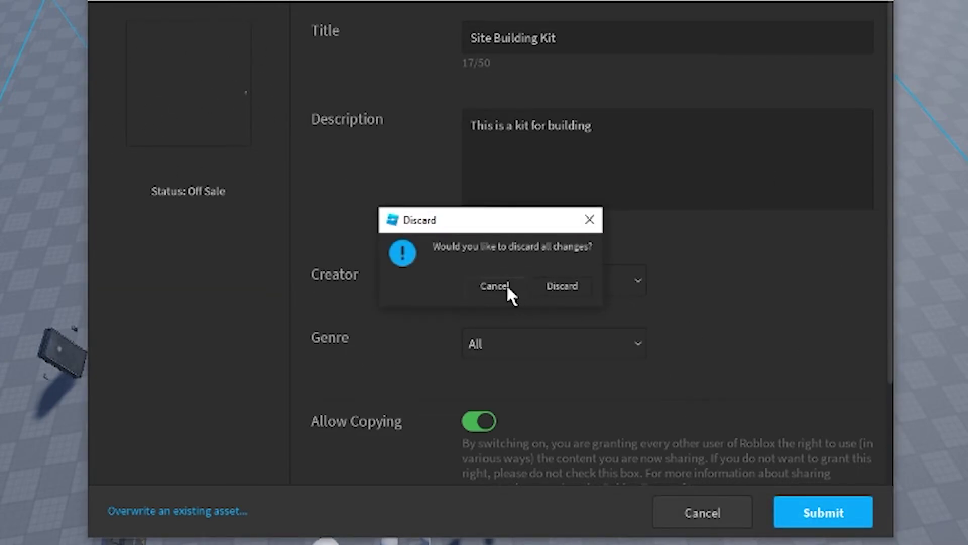
pyautogui.click(547, 291)
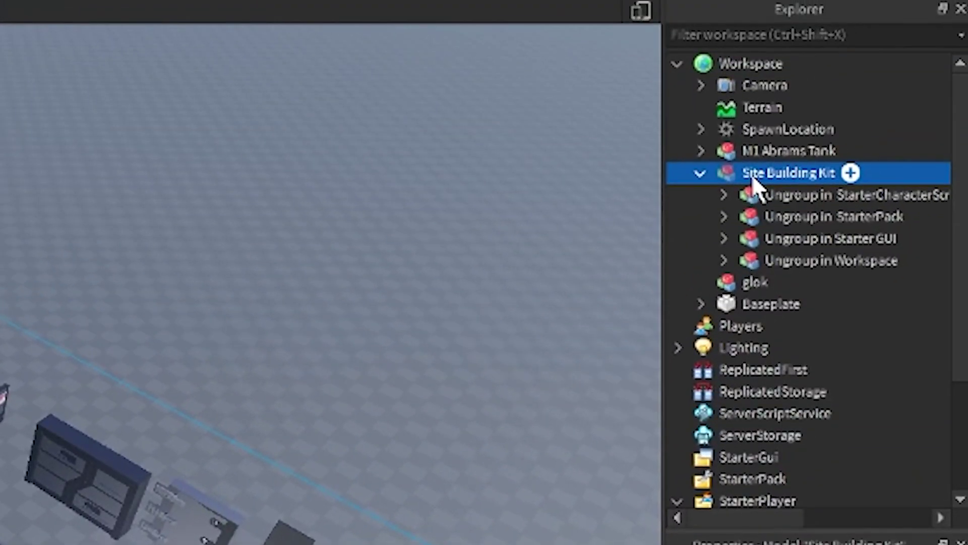
pyautogui.rightClick(752, 175)
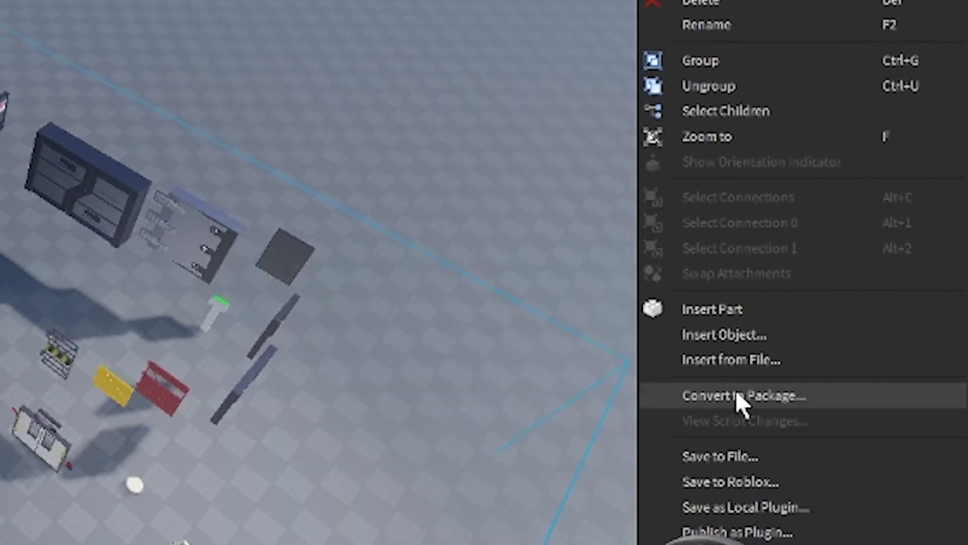
pyautogui.click(745, 333)
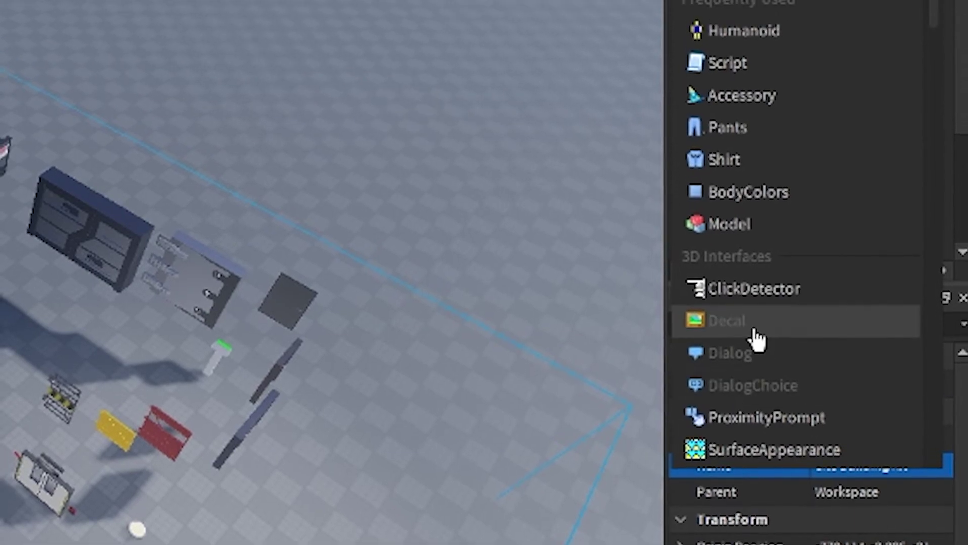
pyautogui.write('Camer')
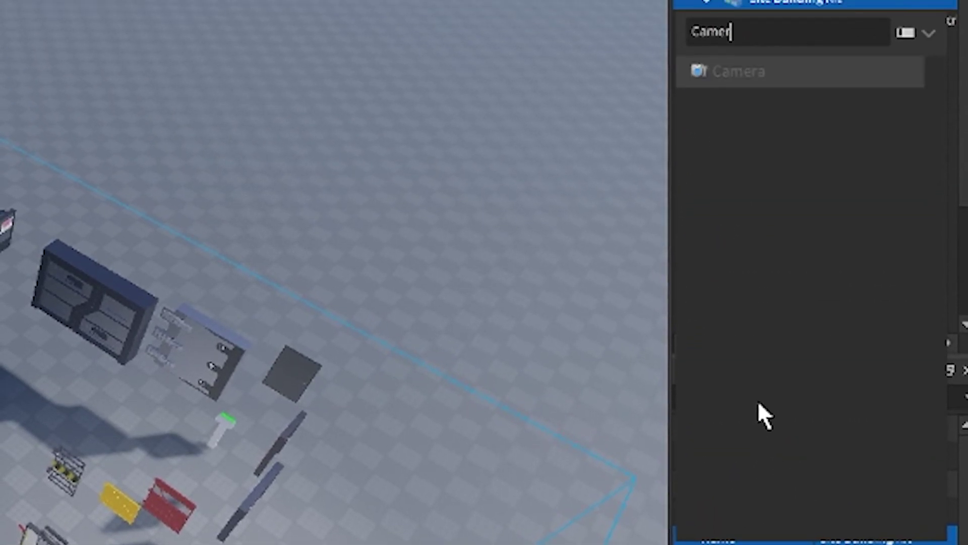
pyautogui.press('Return')
pyautogui.click(783, 23)
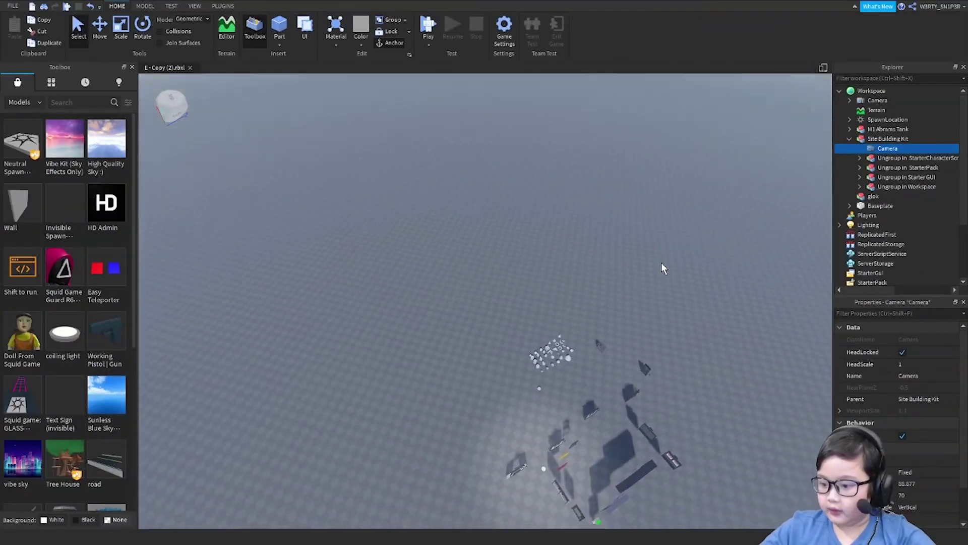
pyautogui.press('Delete')
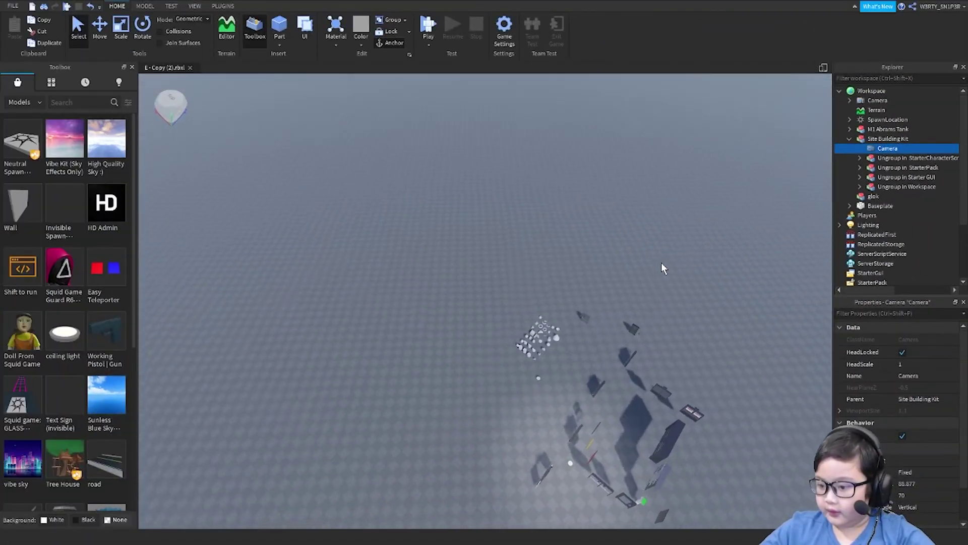
pyautogui.moveTo(661, 268); pyautogui.dragTo(662, 269, button='right')
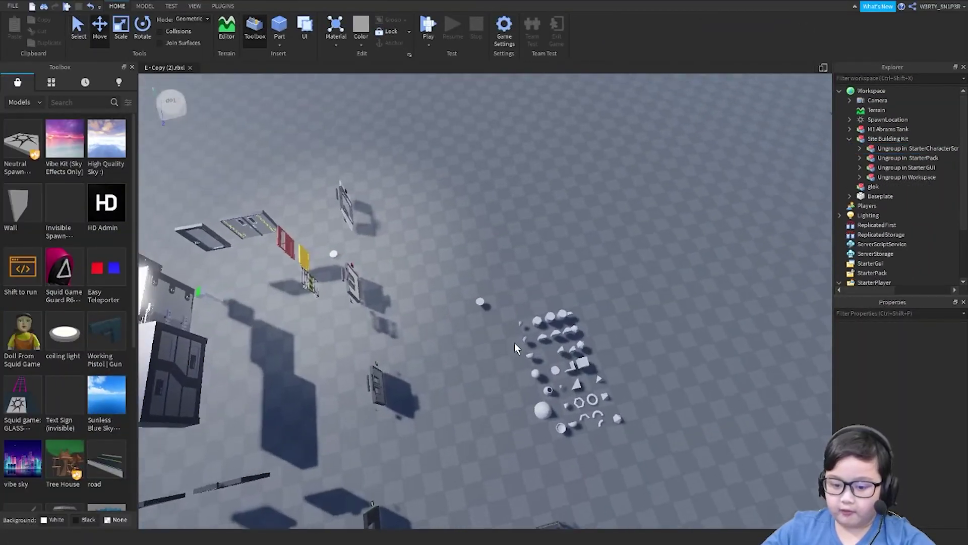
pyautogui.moveTo(515, 343); pyautogui.dragTo(512, 343, button='right')
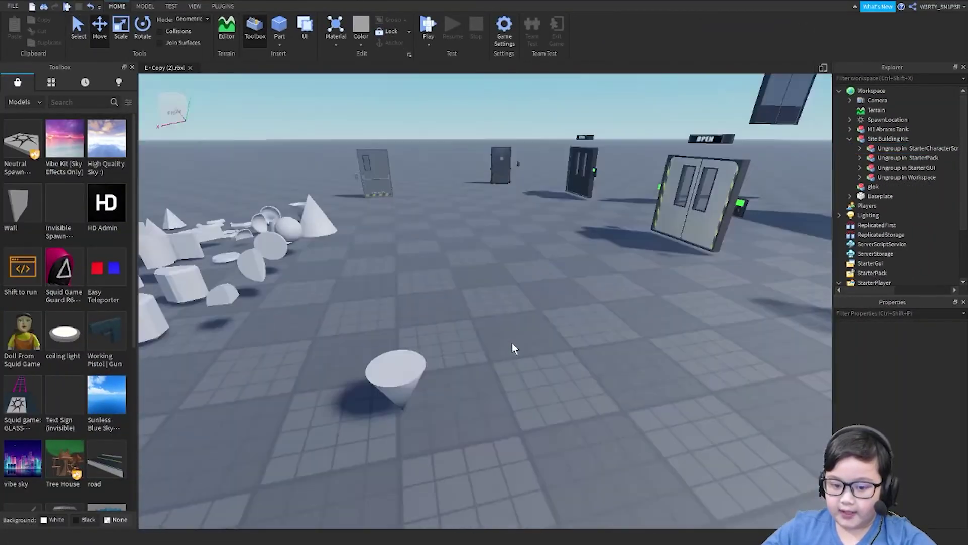
pyautogui.scroll(-5, 526, 340)
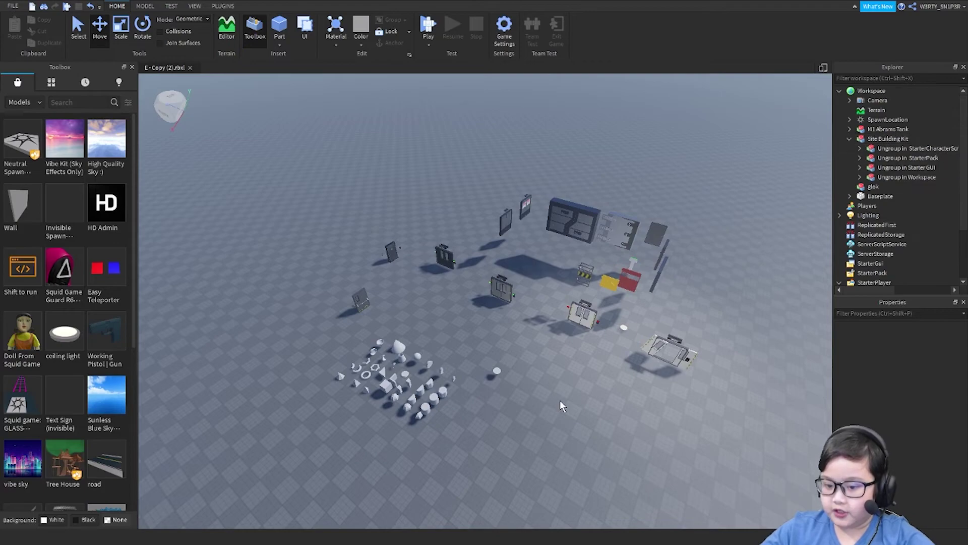
pyautogui.moveTo(657, 416); pyautogui.dragTo(657, 417, button='right')
pyautogui.scroll(3, 657, 417)
pyautogui.scroll(-5, 656, 416)
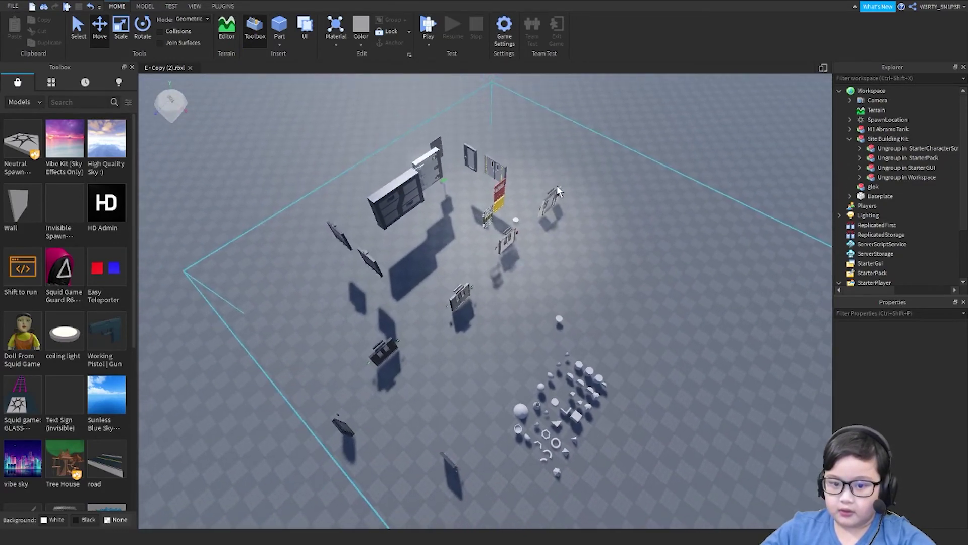
pyautogui.click(504, 31)
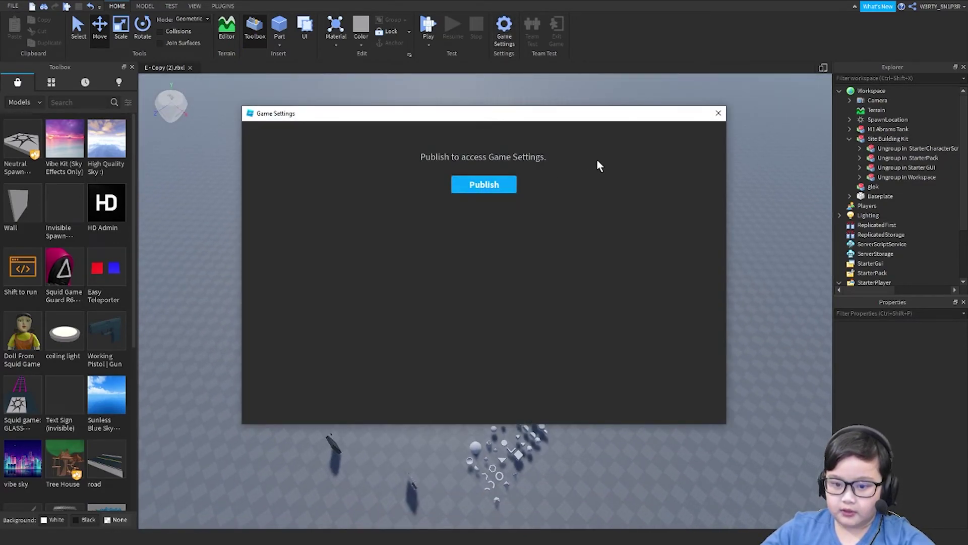
pyautogui.click(717, 113)
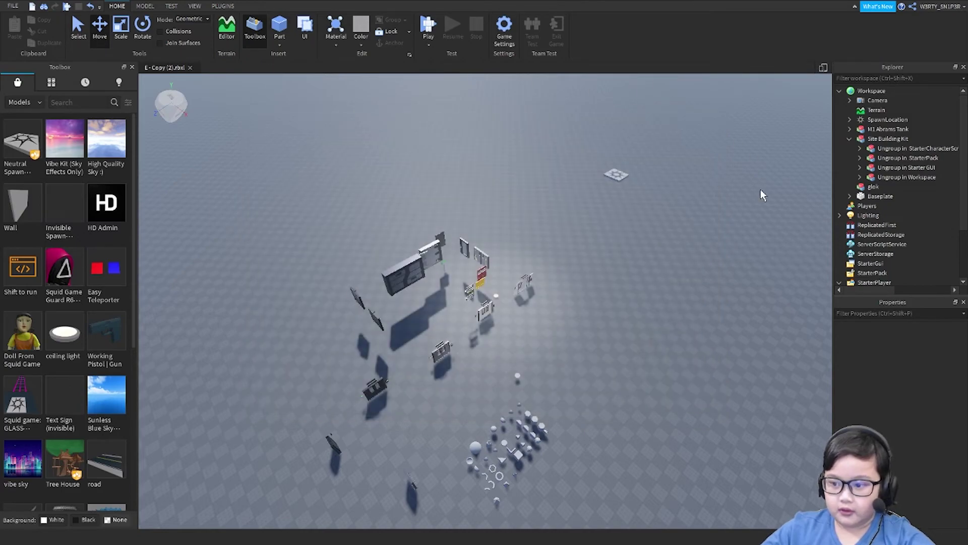
# - Submit Site Building Kit to Roblox with a description, Allow Copying and Allow Comments enabled
pyautogui.rightClick(907, 138)
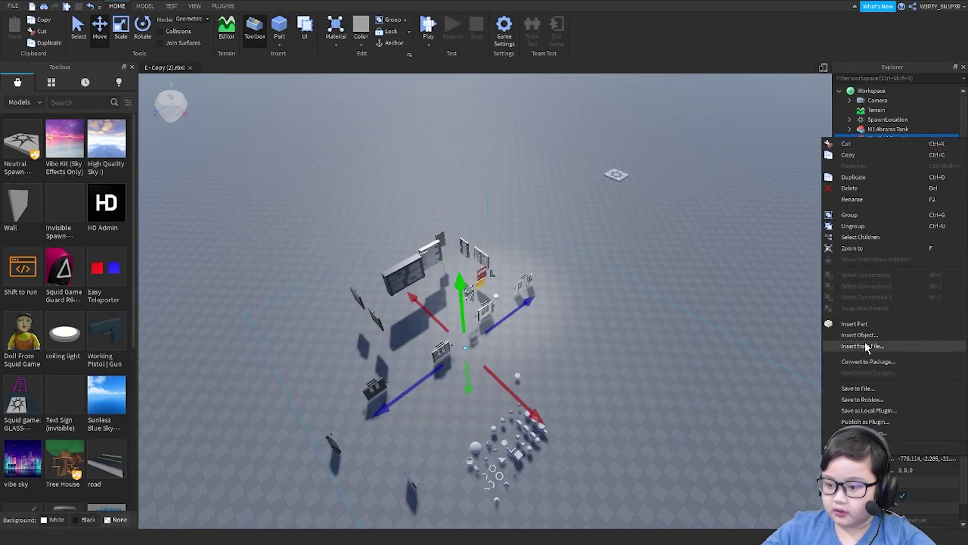
pyautogui.click(881, 399)
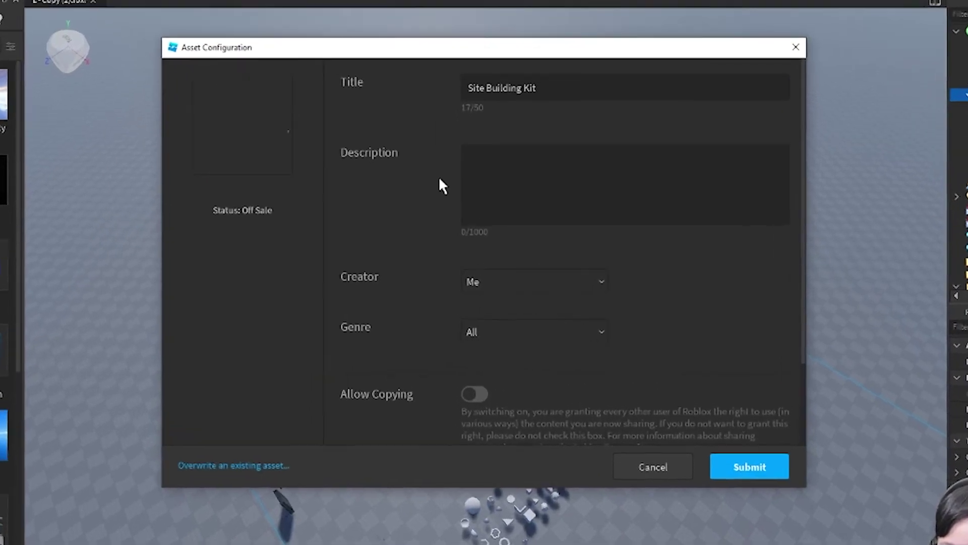
pyautogui.click(569, 178)
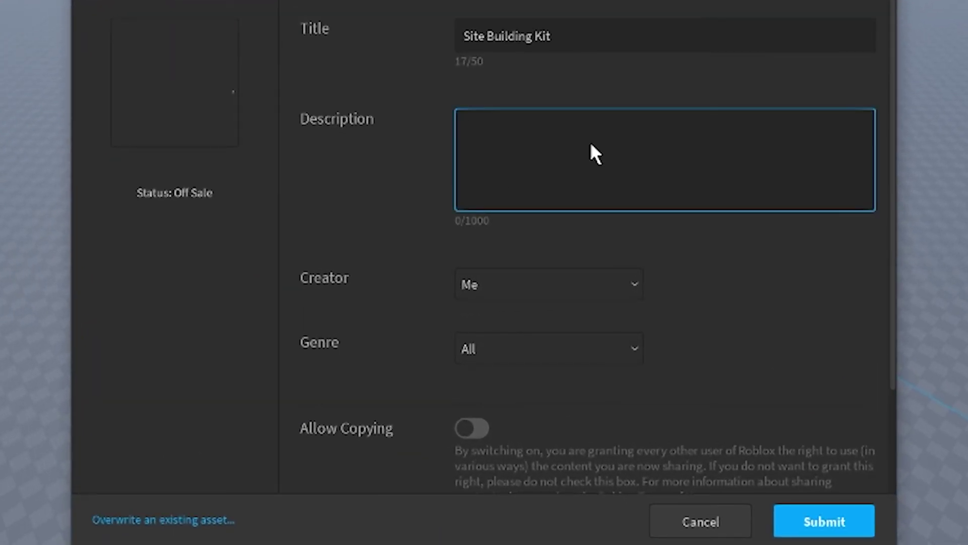
pyautogui.write('Used for buil')
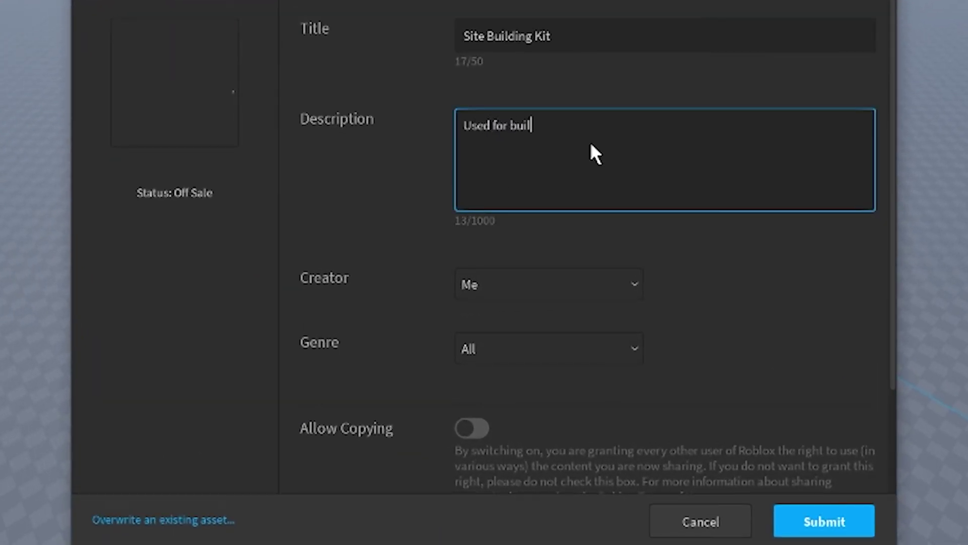
pyautogui.write('ding')
pyautogui.click(472, 429)
pyautogui.scroll(-2, 530, 393)
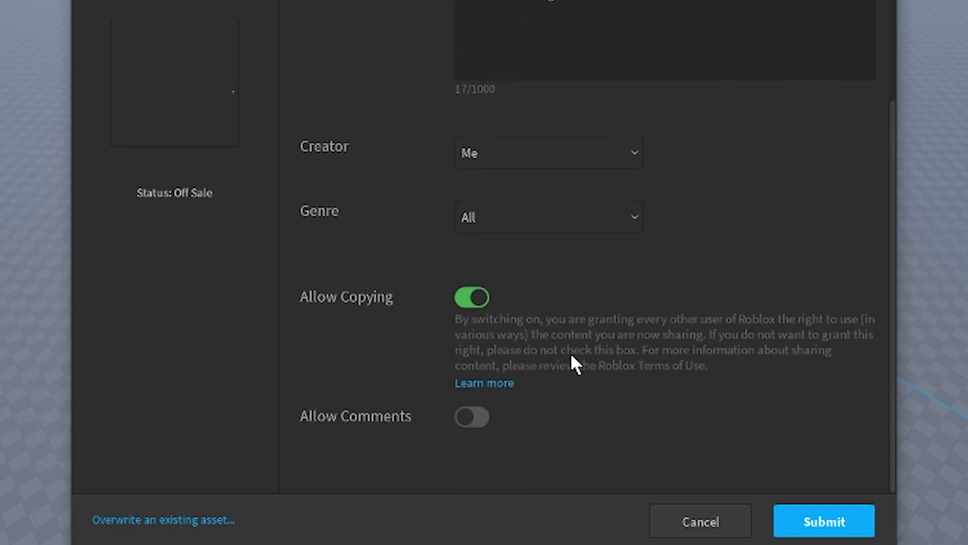
pyautogui.click(472, 418)
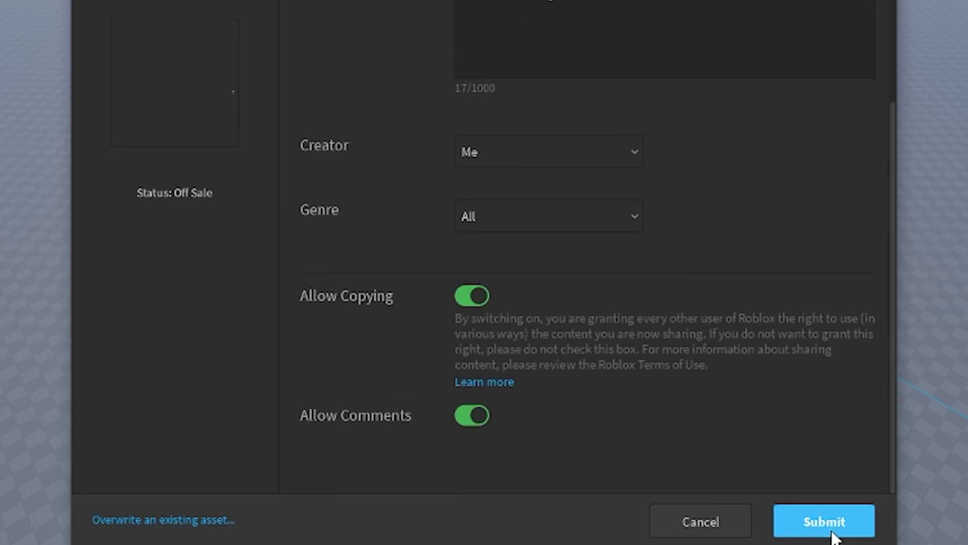
pyautogui.click(825, 522)
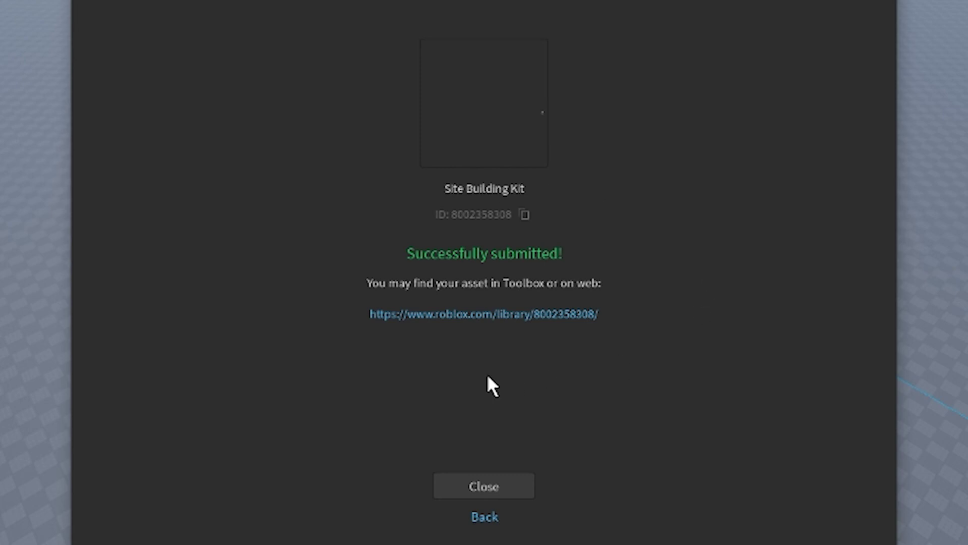